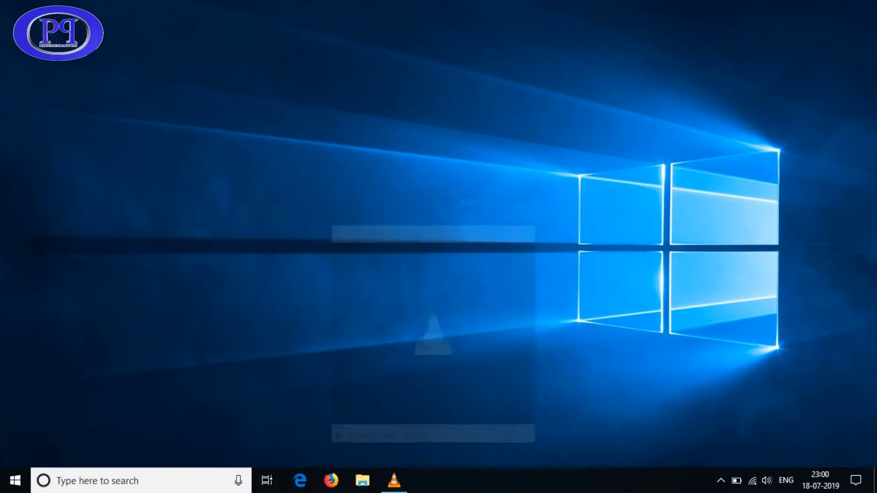
# Refresh the desktop several times and minimize the VLC window
pyautogui.rightClick(386, 130)
pyautogui.click(419, 168)
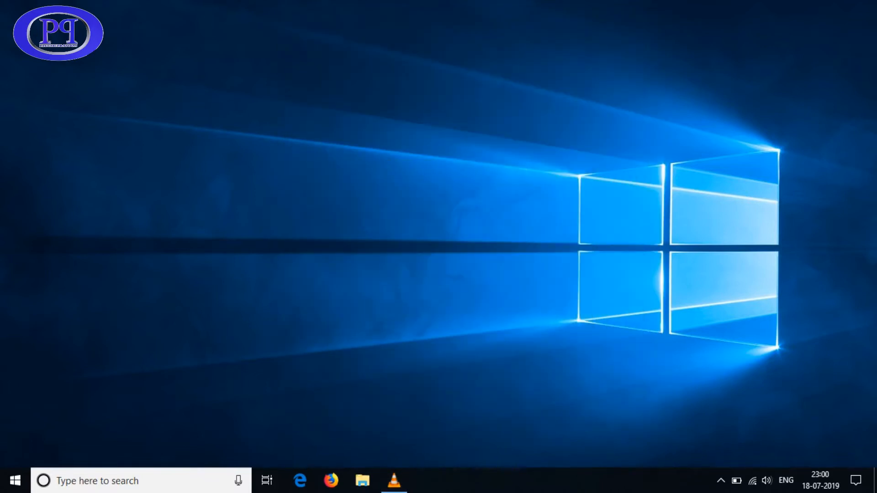
pyautogui.click(393, 481)
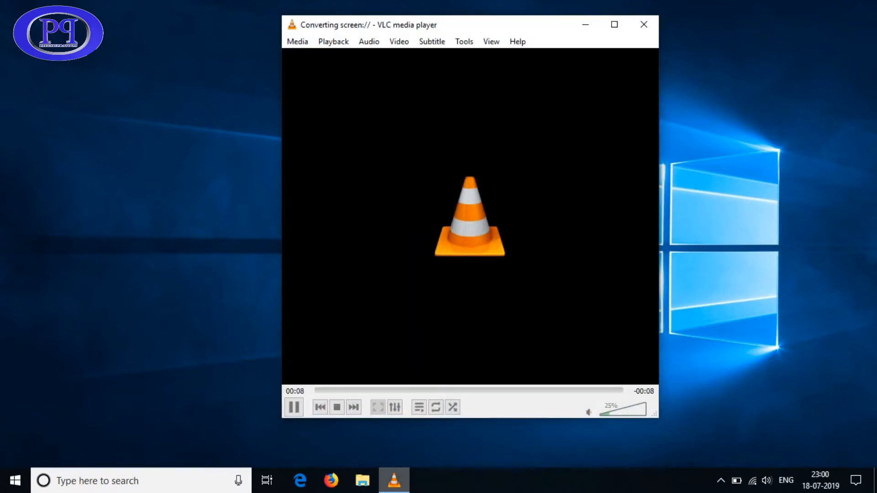
pyautogui.click(394, 481)
pyautogui.rightClick(336, 204)
pyautogui.click(370, 243)
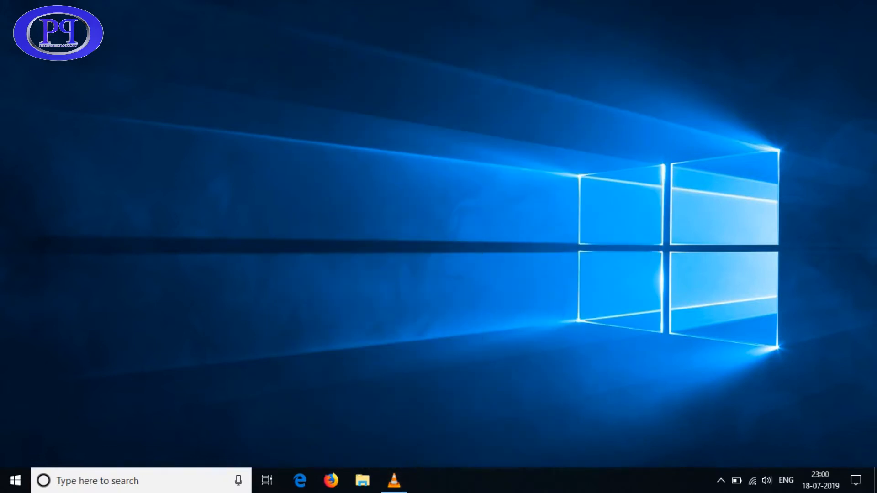
pyautogui.rightClick(393, 109)
pyautogui.click(414, 147)
# Launch VirtualBox via 'virt' search, dismiss the update notice, and start a new virtual machine
pyautogui.press('super')
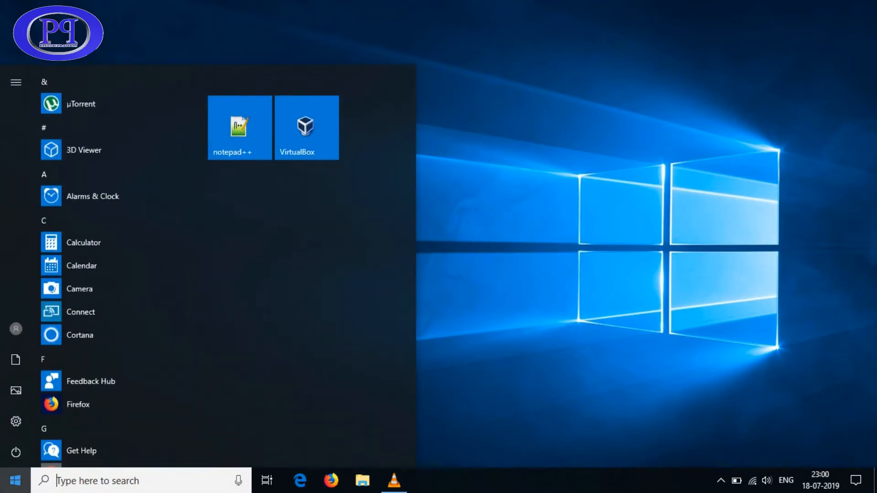
pyautogui.write('virt')
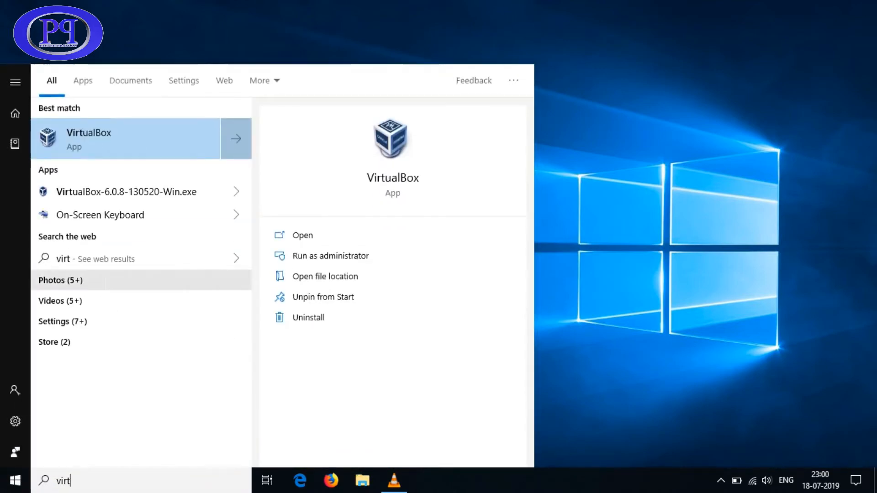
pyautogui.click(114, 139)
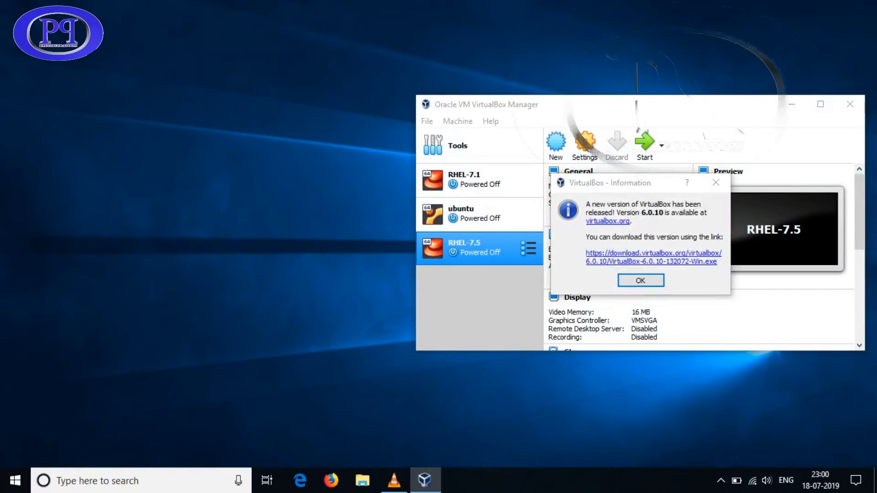
pyautogui.click(640, 280)
pyautogui.moveTo(639, 104); pyautogui.dragTo(445, 95)
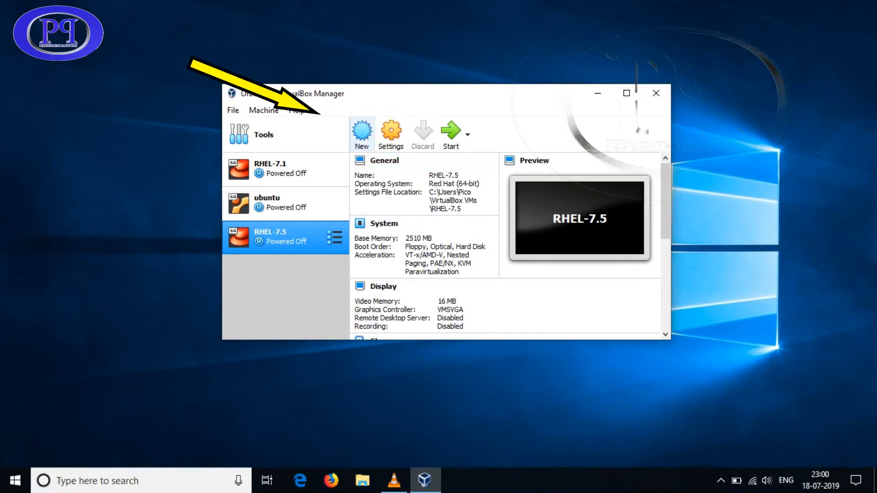
pyautogui.hotkey('ctrl', 'n')
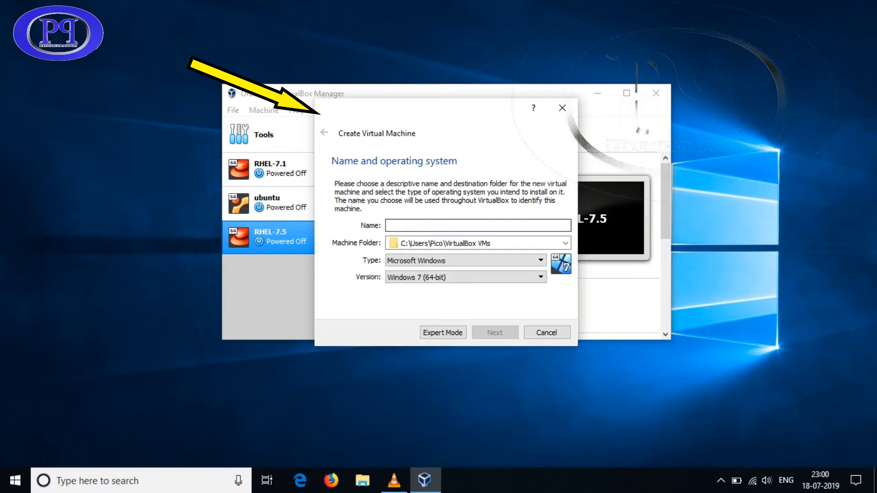
# Name the VM 'Windows 10' and raise its memory to about 2423 MB
pyautogui.write('win')
pyautogui.press('BackSpace')
pyautogui.press('BackSpace')
pyautogui.press('BackSpace')
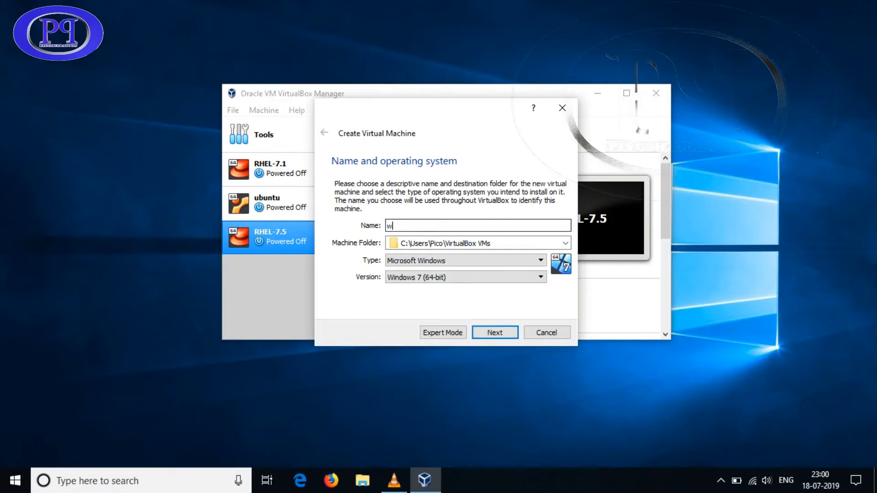
pyautogui.write('Windows 10')
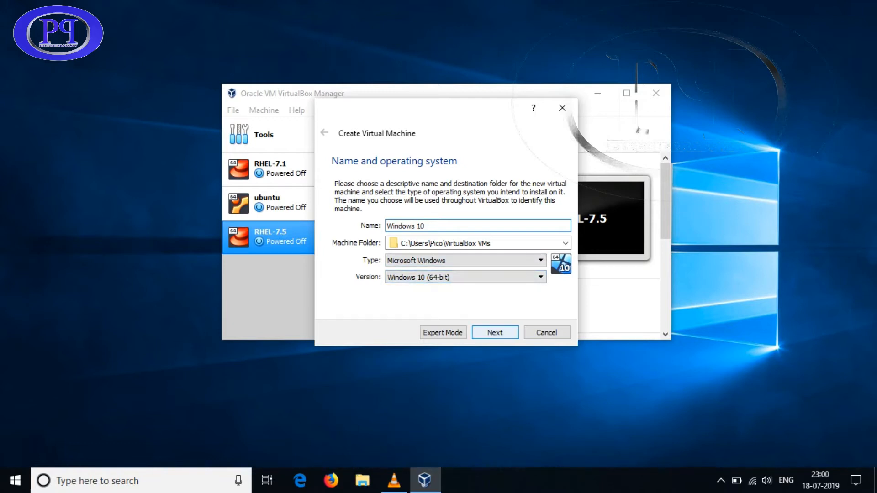
pyautogui.press('Return')
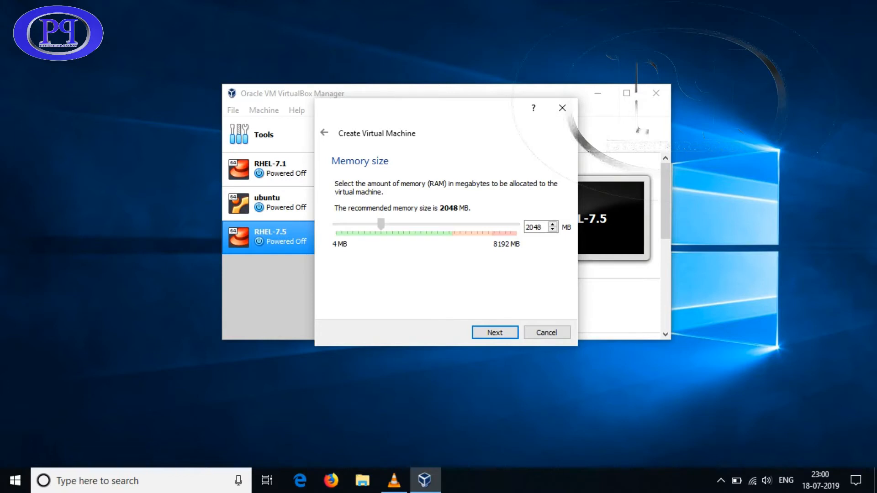
pyautogui.moveTo(381, 224); pyautogui.dragTo(391, 224)
pyautogui.click(478, 332)
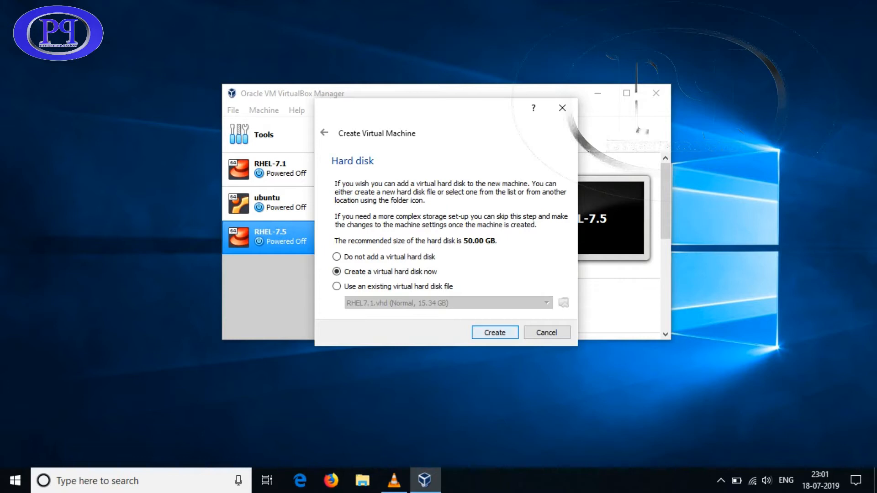
# Create a new virtual hard disk as a fixed-size VHD
pyautogui.click(495, 332)
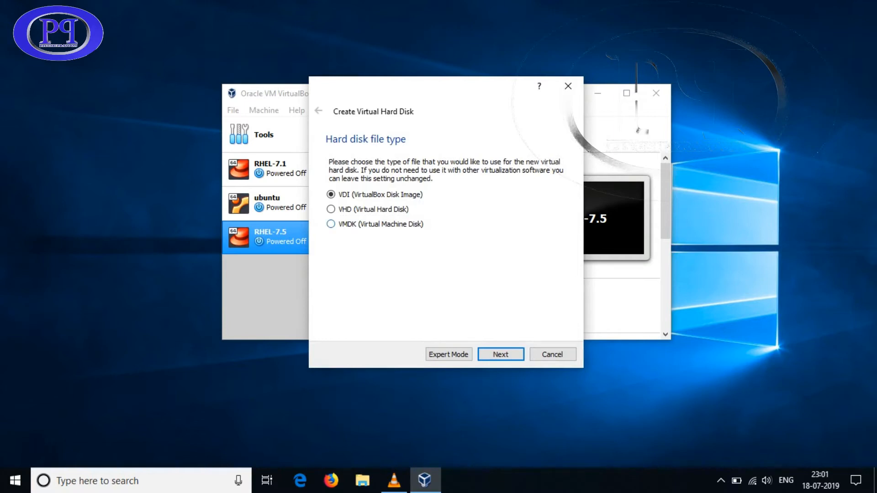
pyautogui.click(332, 209)
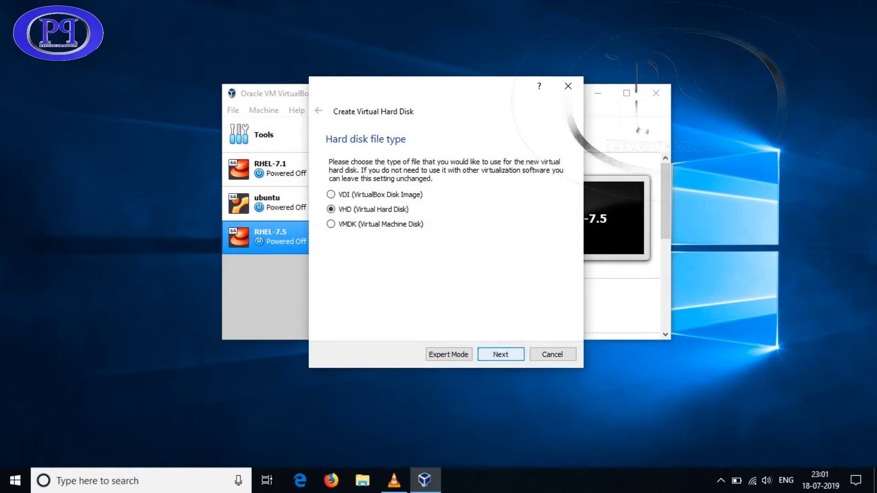
pyautogui.click(500, 354)
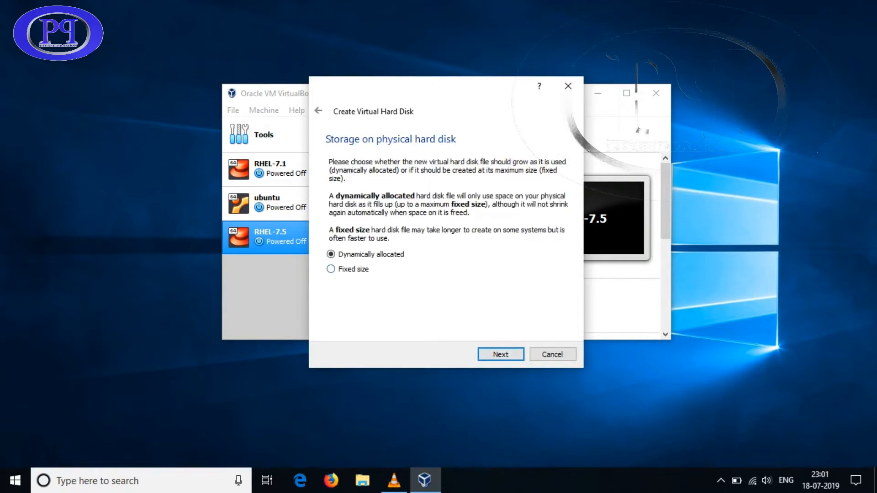
pyautogui.click(331, 269)
pyautogui.click(500, 355)
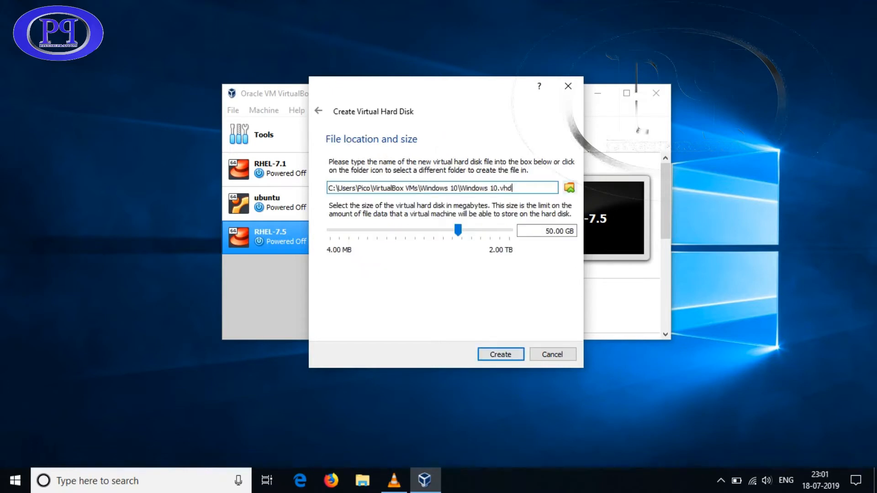
# Save the disk file to Local Disk (F:) as Windows 10.vhd
pyautogui.click(570, 187)
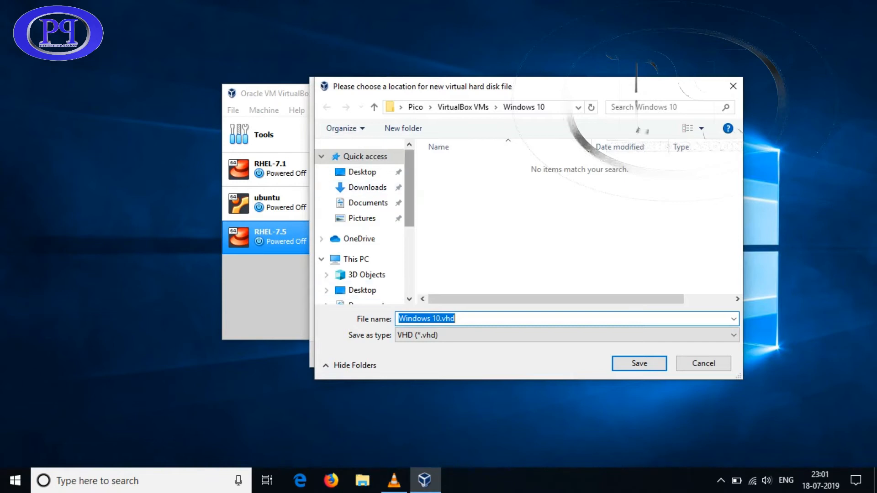
pyautogui.scroll(-3, 361, 256)
pyautogui.click(372, 270)
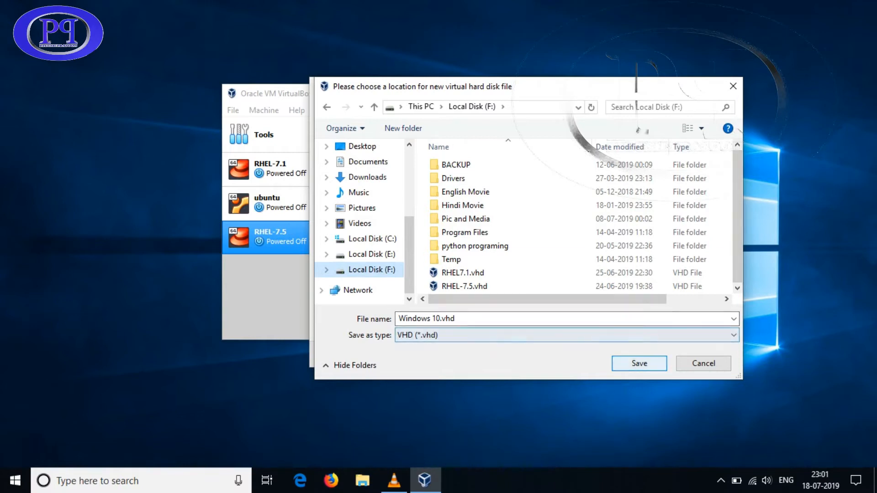
pyautogui.click(639, 364)
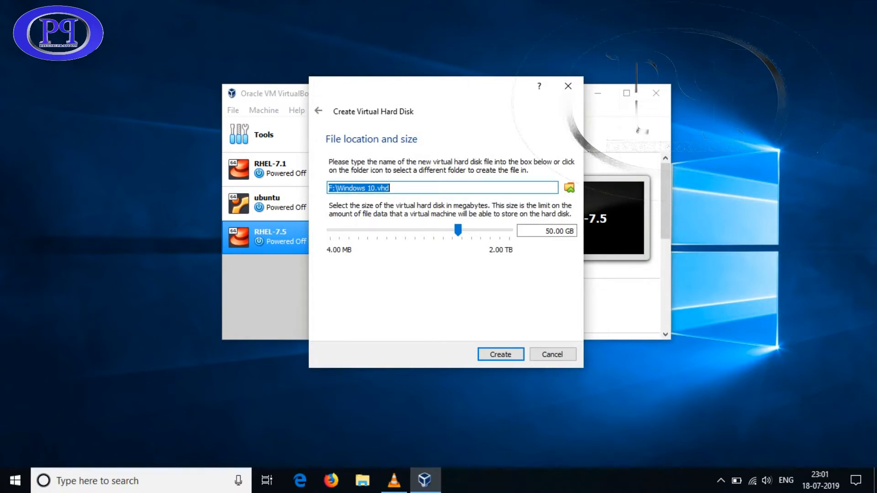
# Shrink the disk to 19.04 GB, create it, and open This PC in File Explorer
pyautogui.moveTo(458, 230)
pyautogui.mouseDown()
pyautogui.moveTo(425, 230)
pyautogui.moveTo(444, 230)
pyautogui.mouseUp()
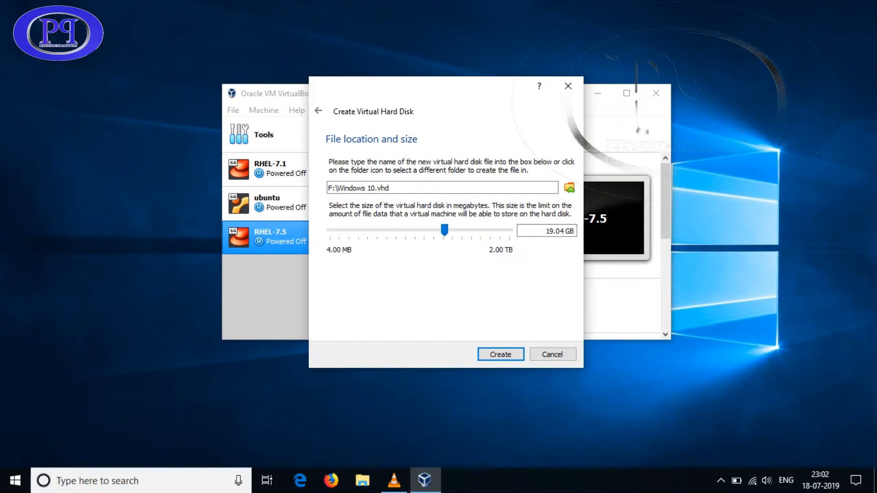
pyautogui.click(501, 354)
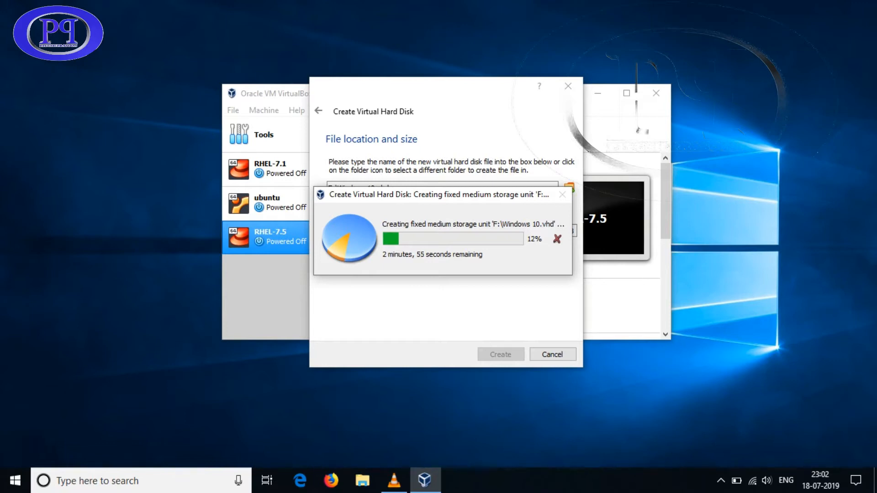
pyautogui.press('super+e')
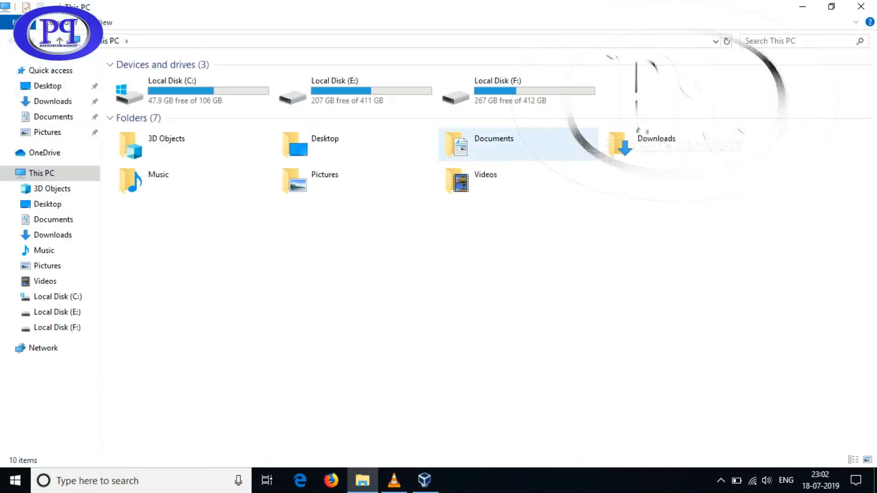
# Open Local Disk (F:) to find Windows 10.vhd, snap Explorer right, then return to disk-creation progress
pyautogui.click(518, 91)
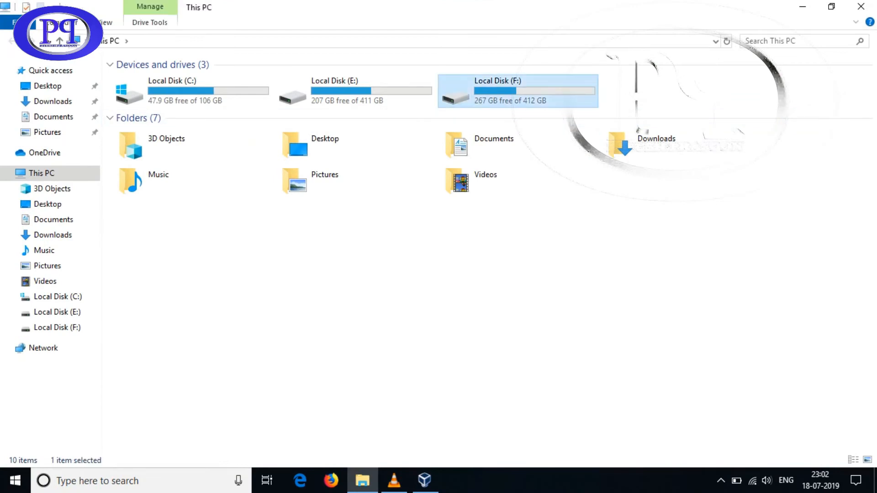
pyautogui.press('Return')
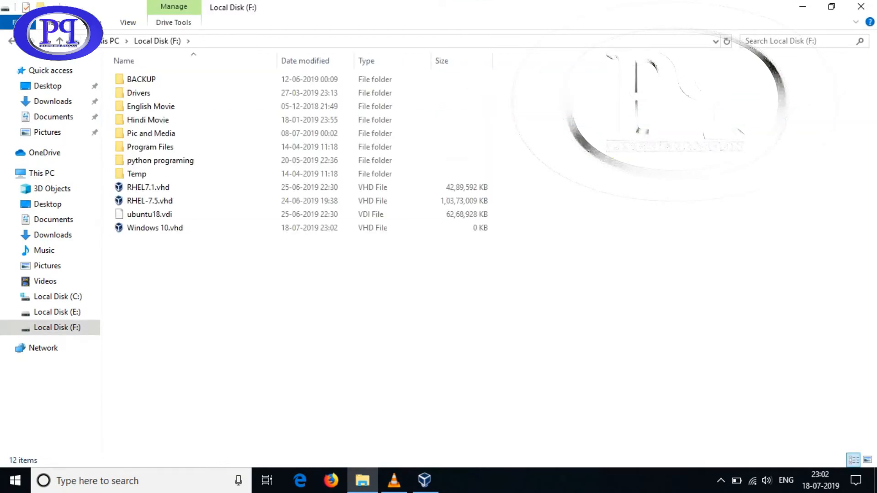
pyautogui.click(160, 228)
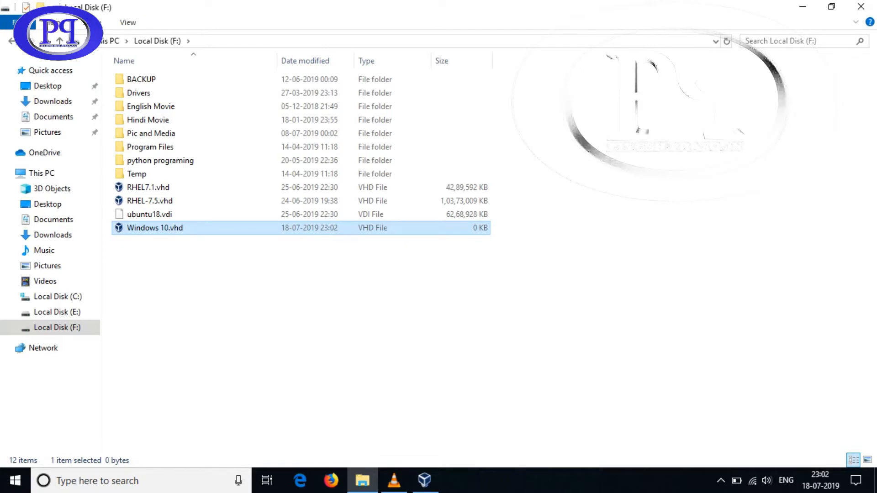
pyautogui.press('super+Right')
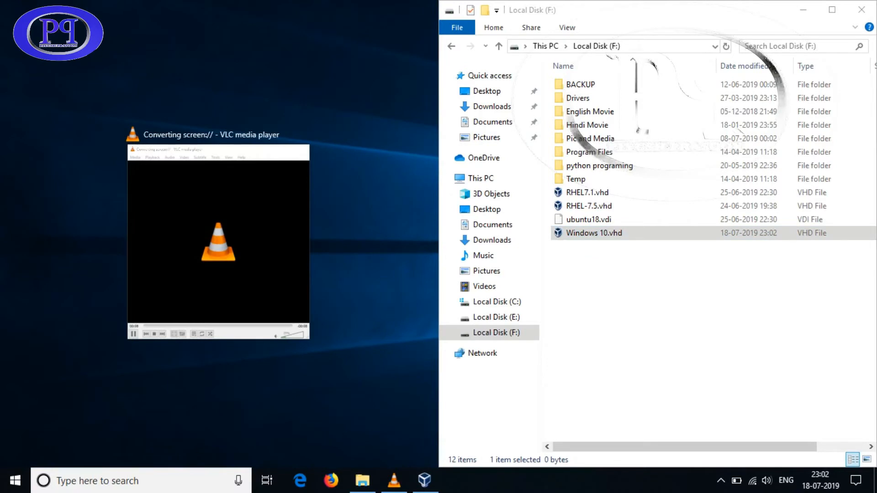
pyautogui.press('Escape')
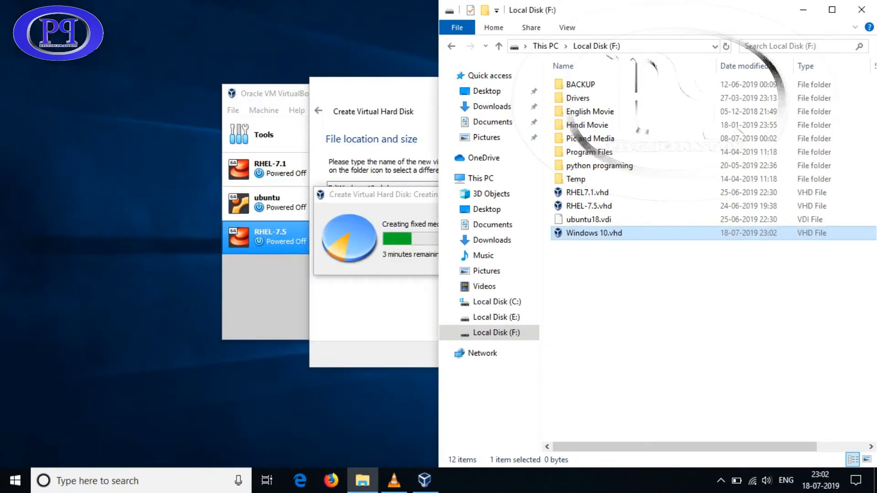
pyautogui.hotkey('alt', 'Tab')
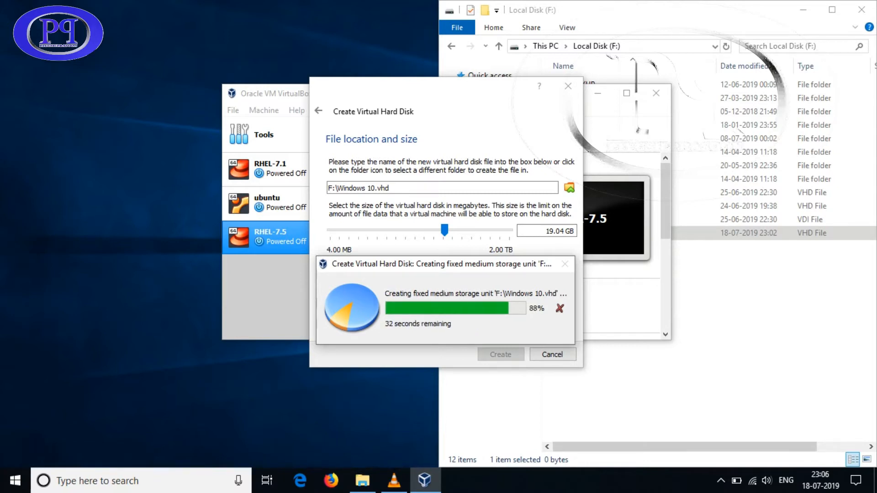
pyautogui.hotkey('alt', 'Tab')
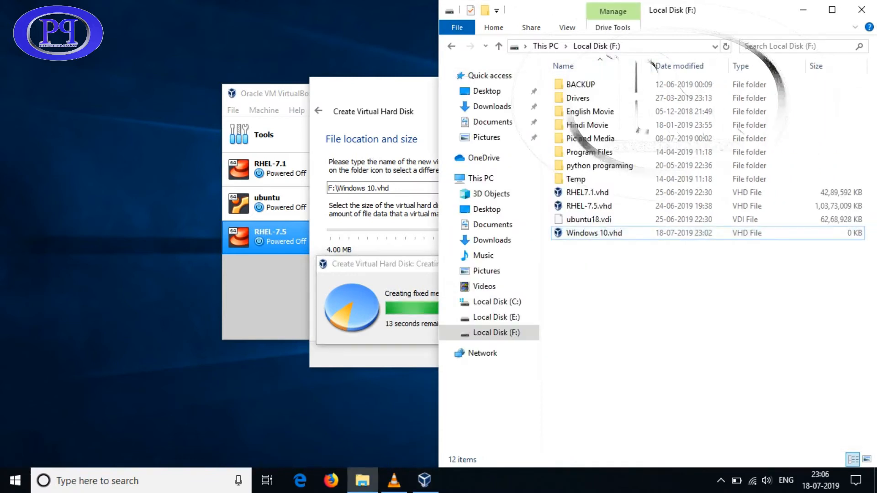
pyautogui.hotkey('alt', 'Tab')
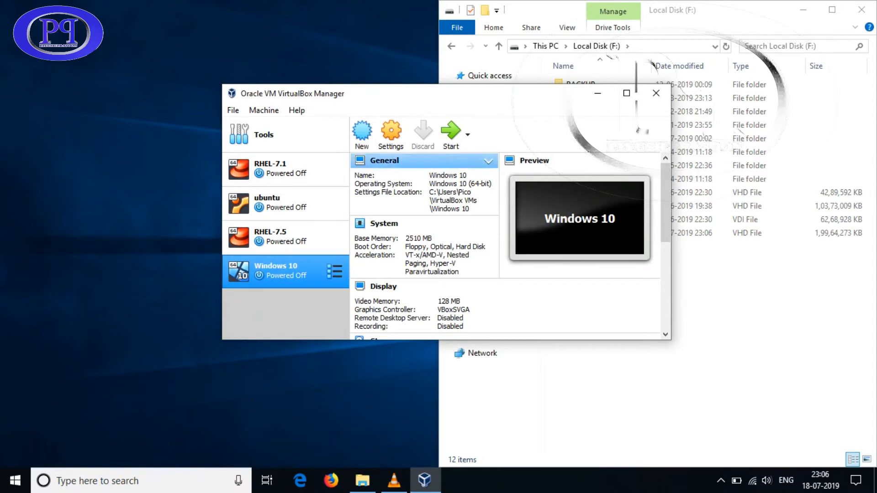
# Start the Windows 10 VM and close the F: drive Explorer window
pyautogui.click(451, 133)
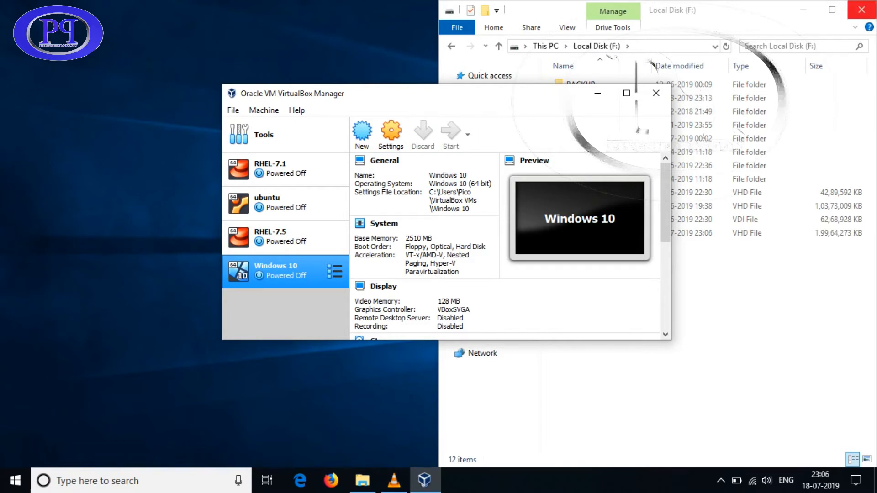
pyautogui.click(758, 10)
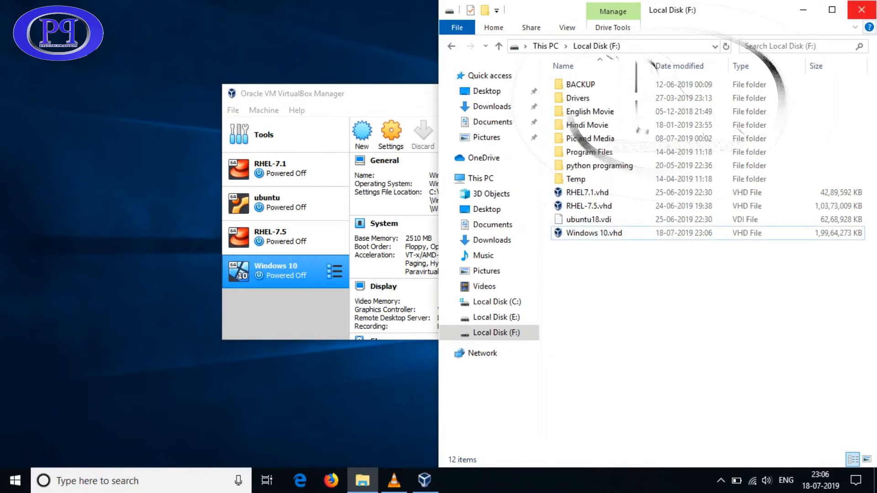
pyautogui.click(861, 9)
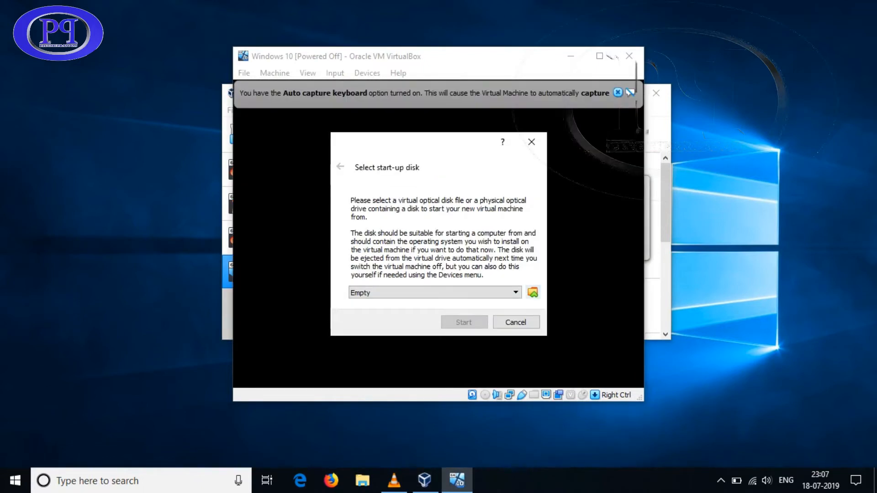
# Choose Microsoft Windows 10 Pro x64BiT.iso as the start-up disk and boot from it
pyautogui.click(532, 293)
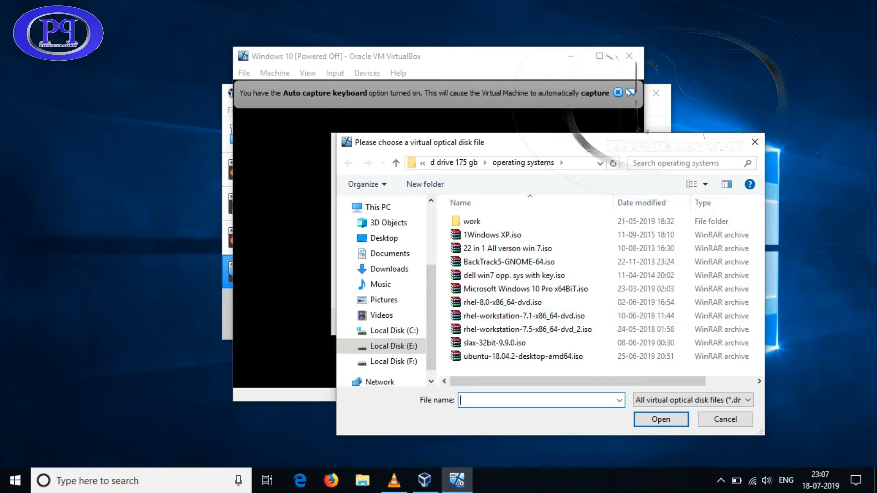
pyautogui.moveTo(530, 142); pyautogui.dragTo(460, 101)
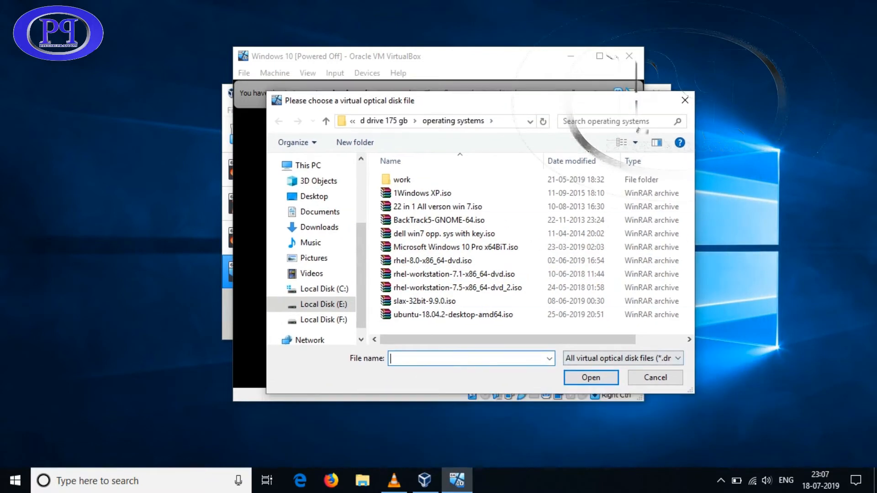
pyautogui.moveTo(694, 393); pyautogui.dragTo(742, 434)
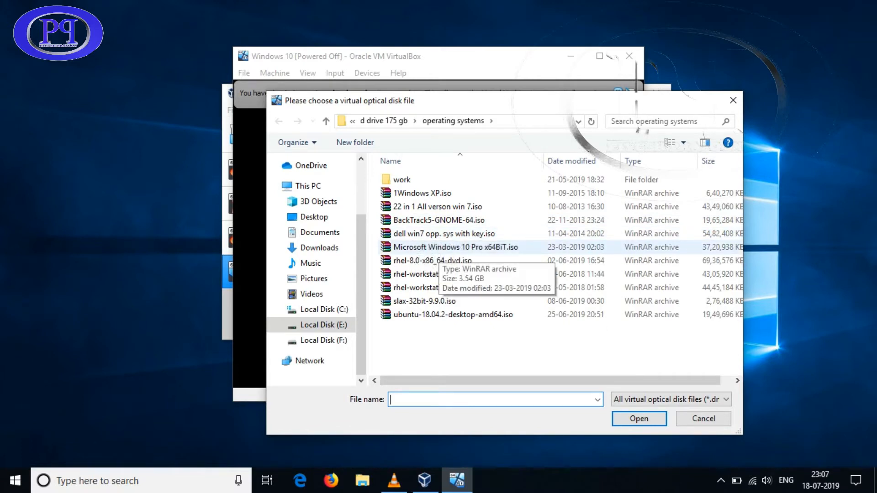
pyautogui.click(439, 248)
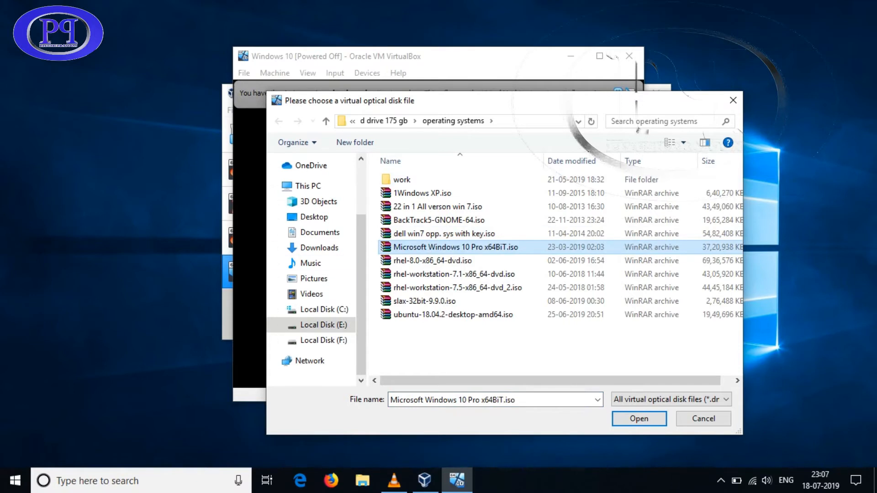
pyautogui.moveTo(266, 279); pyautogui.dragTo(196, 280)
pyautogui.click(639, 418)
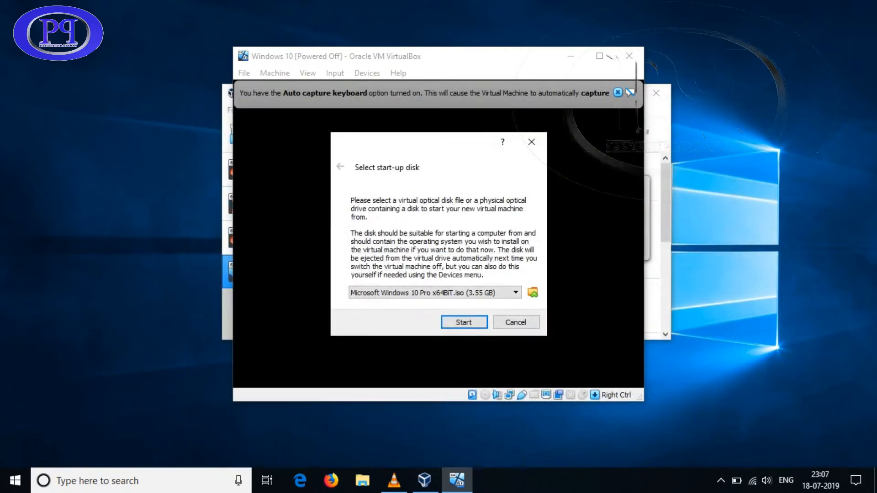
pyautogui.click(463, 322)
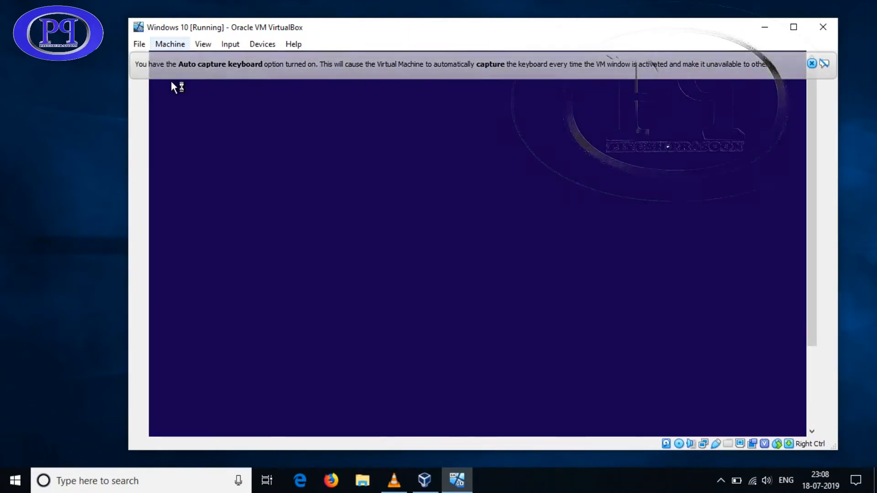
# Switch the VM window to Full-screen Mode
pyautogui.click(170, 45)
pyautogui.press('Right')
pyautogui.press('Down')
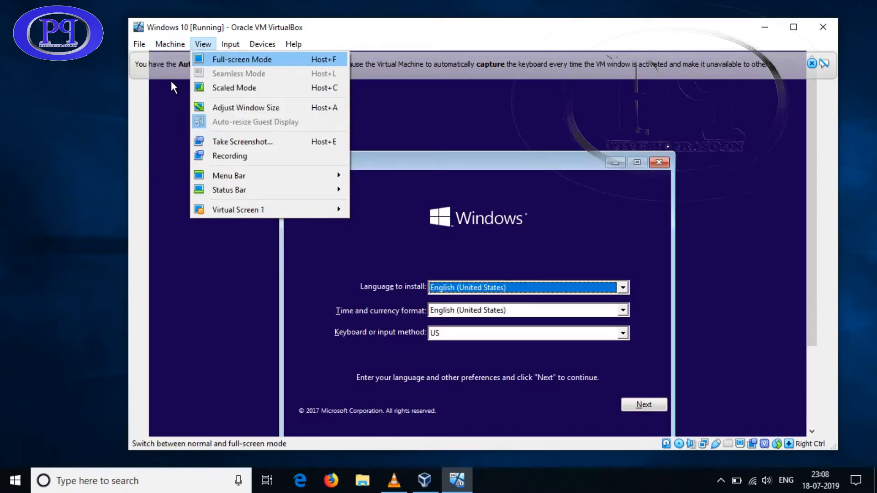
pyautogui.press('Return')
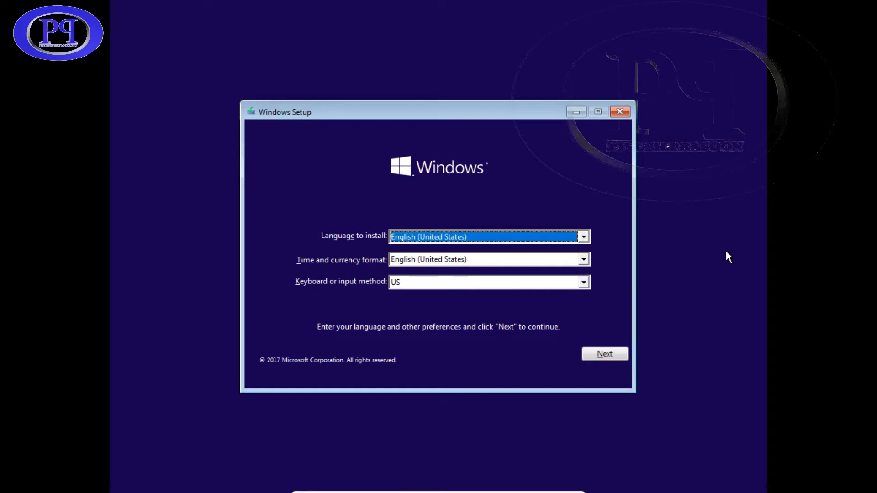
# Keep the default language settings and choose Install now in Windows Setup
pyautogui.press('Tab')
pyautogui.press('Tab')
pyautogui.press('Tab')
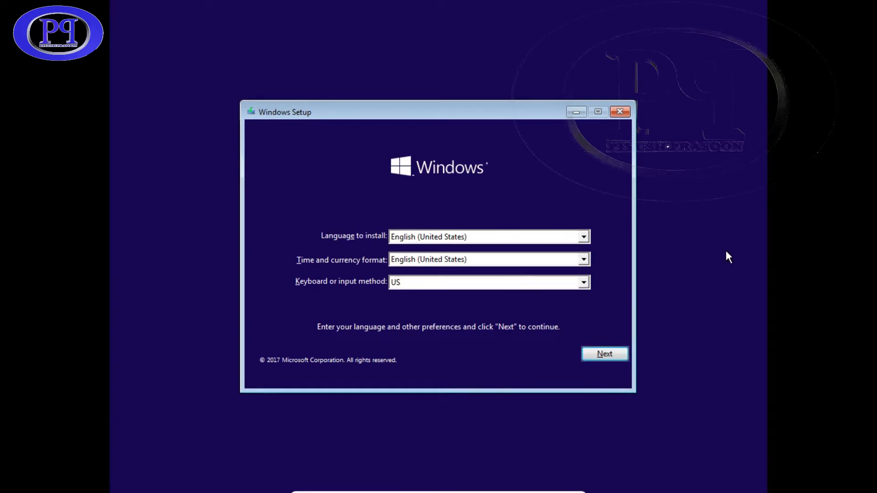
pyautogui.press('Return')
pyautogui.press('Tab')
pyautogui.press('Tab')
pyautogui.press('Tab')
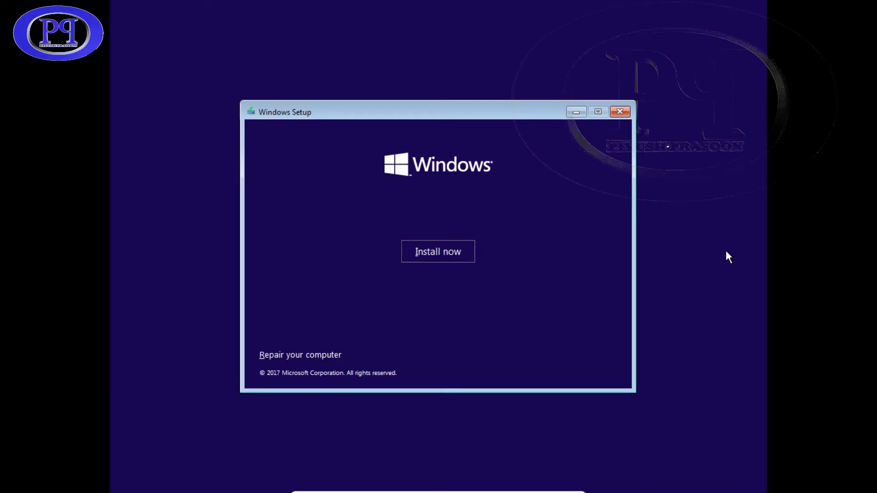
pyautogui.press('Return')
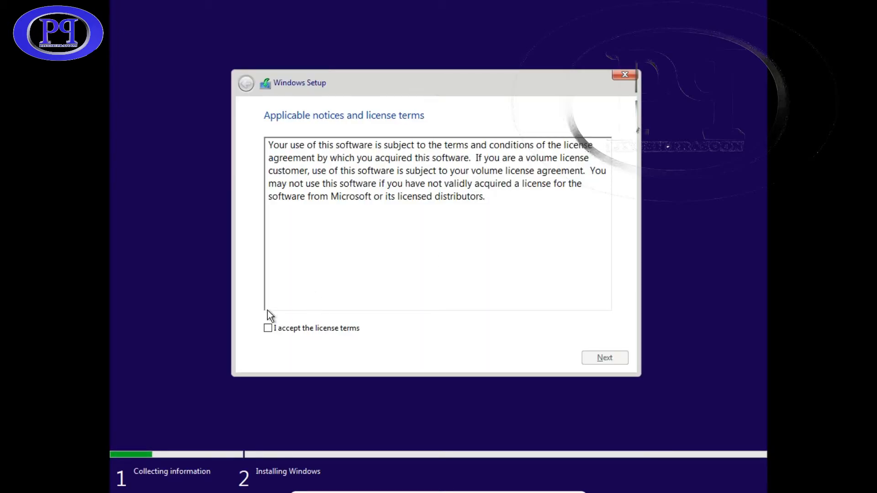
# Accept the license terms and pick Custom: Install Windows only (advanced)
pyautogui.click(269, 329)
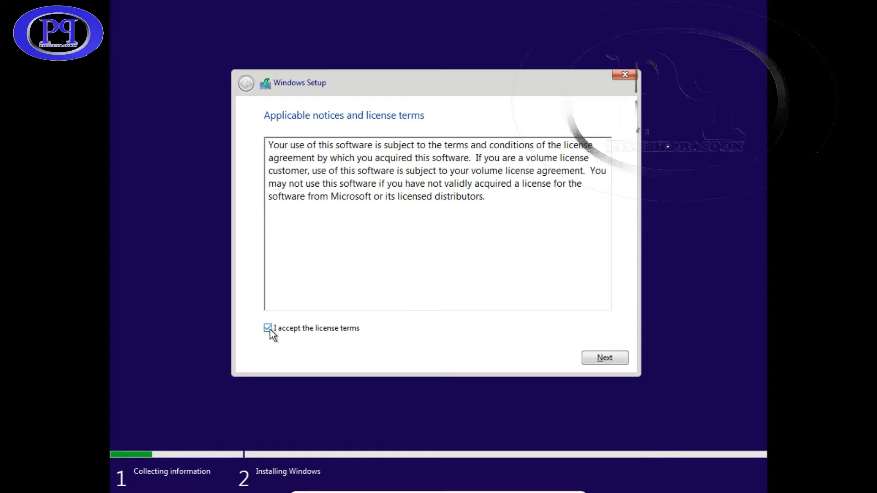
pyautogui.click(606, 359)
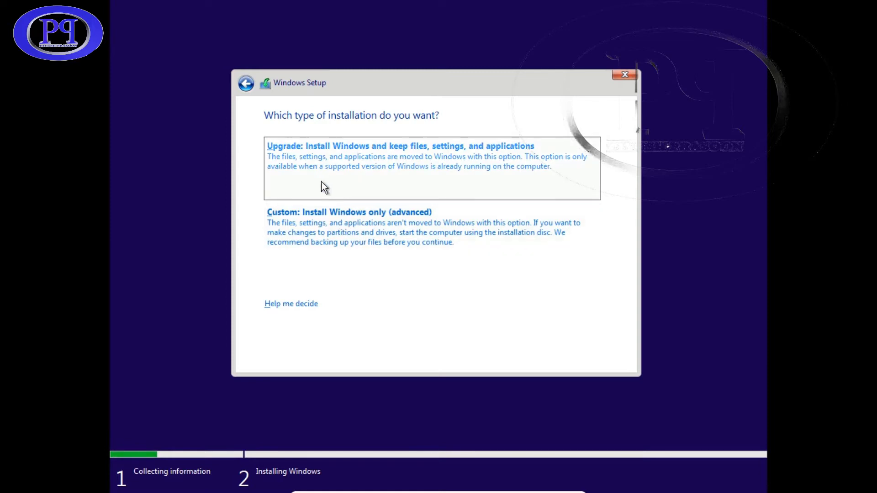
pyautogui.click(341, 218)
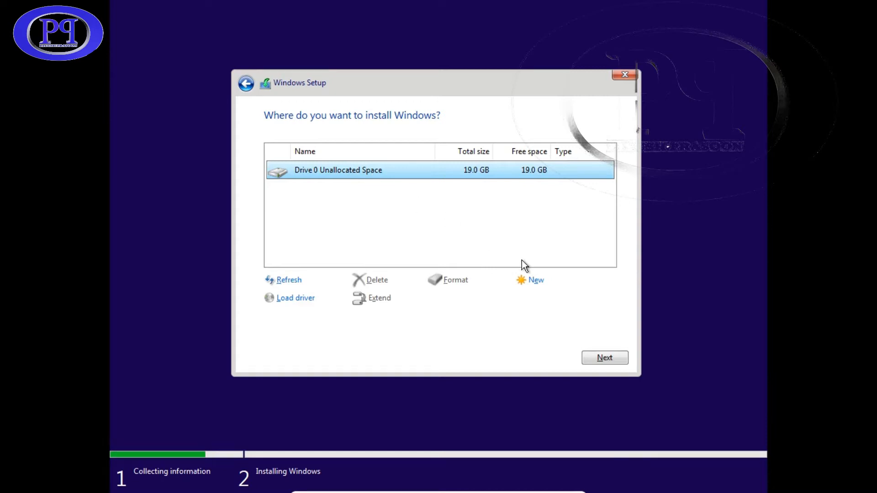
# Create a 5000 MB partition on Drive 0
pyautogui.click(535, 282)
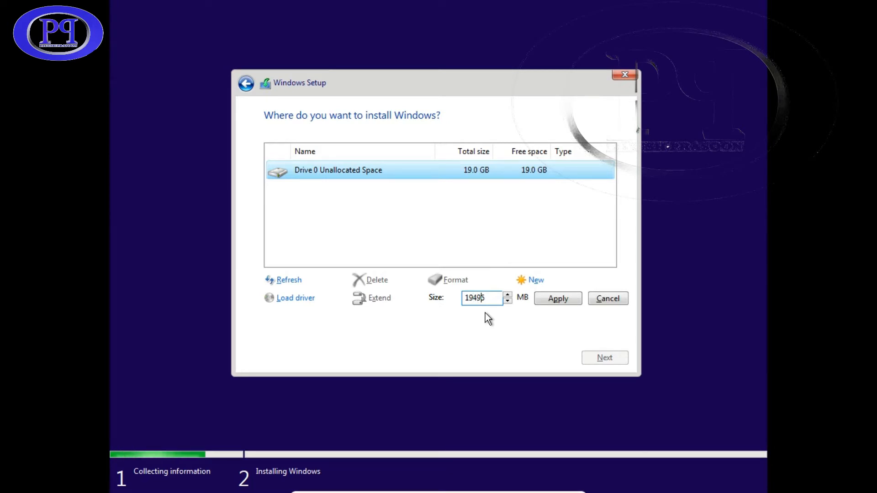
pyautogui.press('BackSpace')
pyautogui.press('BackSpace')
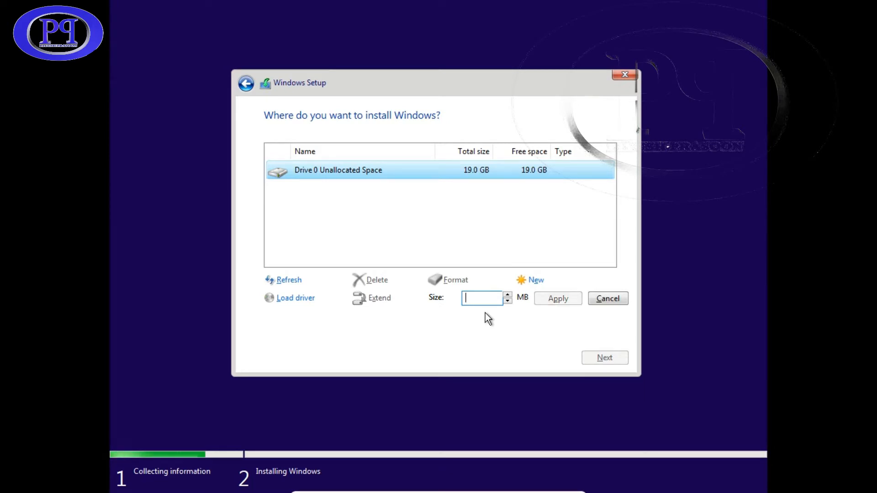
pyautogui.write('5')
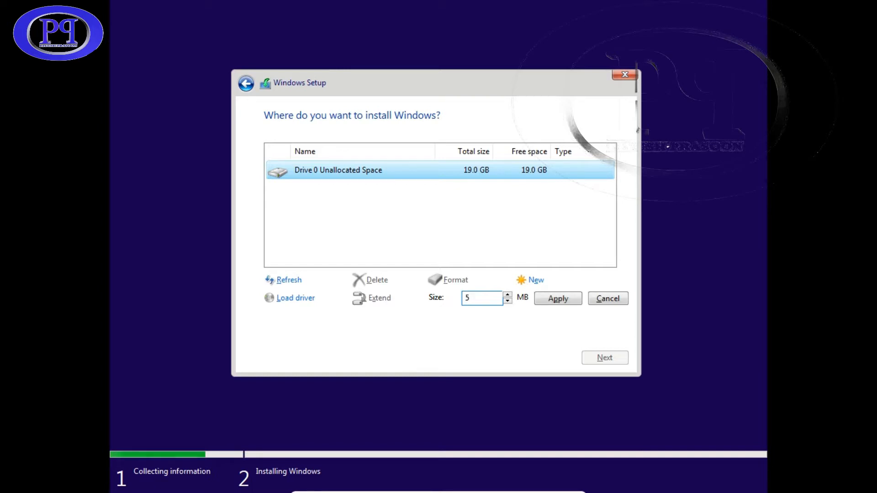
pyautogui.write('000')
pyautogui.click(558, 299)
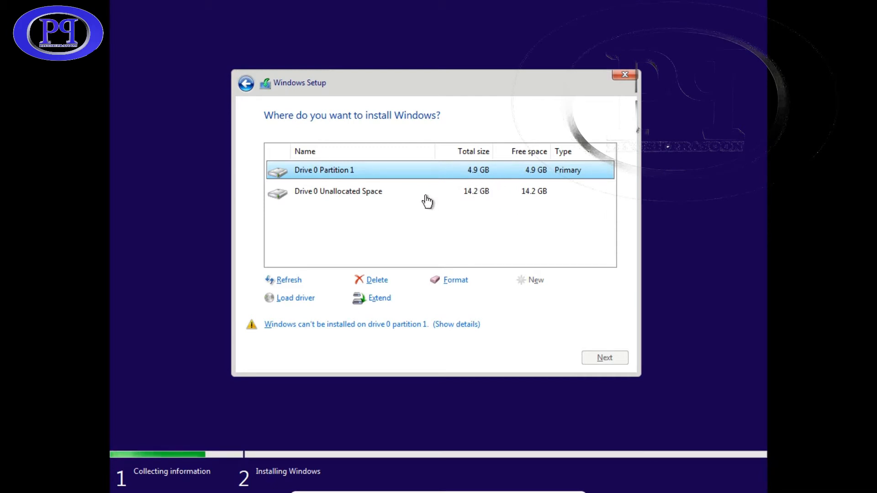
# Select Drive 0 Partition 1 and delete it
pyautogui.click(392, 194)
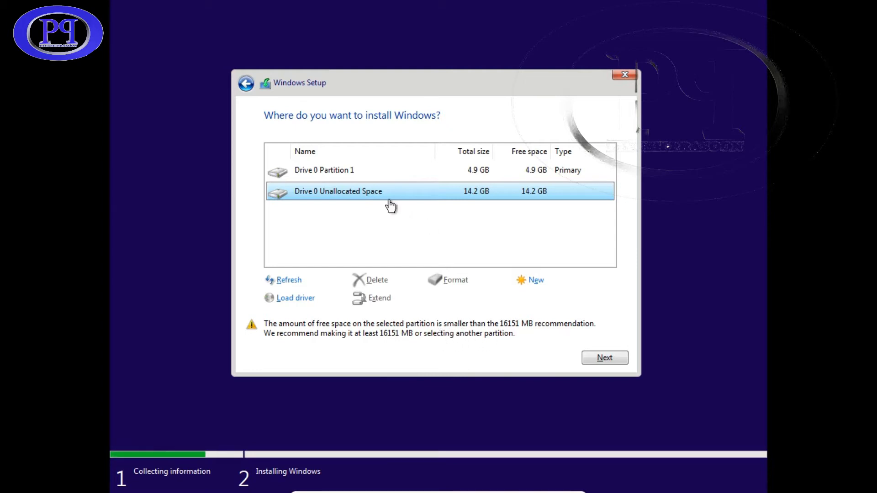
pyautogui.click(375, 175)
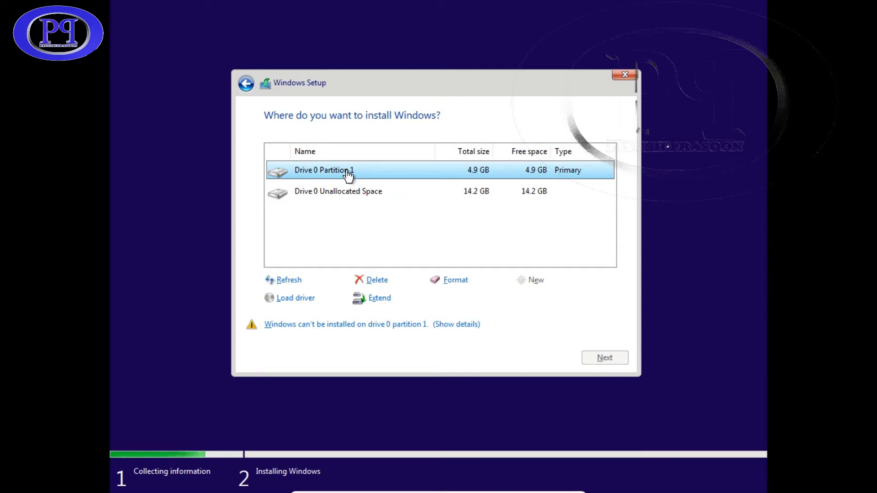
pyautogui.click(376, 279)
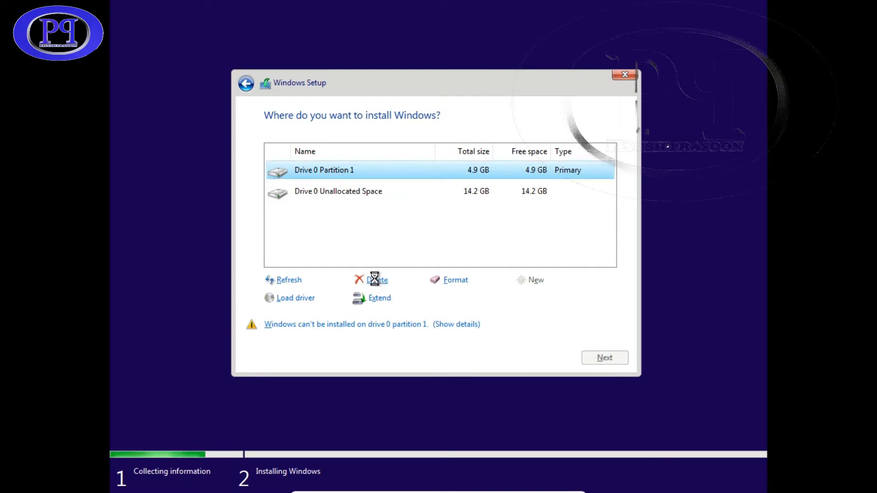
# Delete the old partition, then create a 1000 MB partition and one from the remaining 18494 MB
pyautogui.click(540, 299)
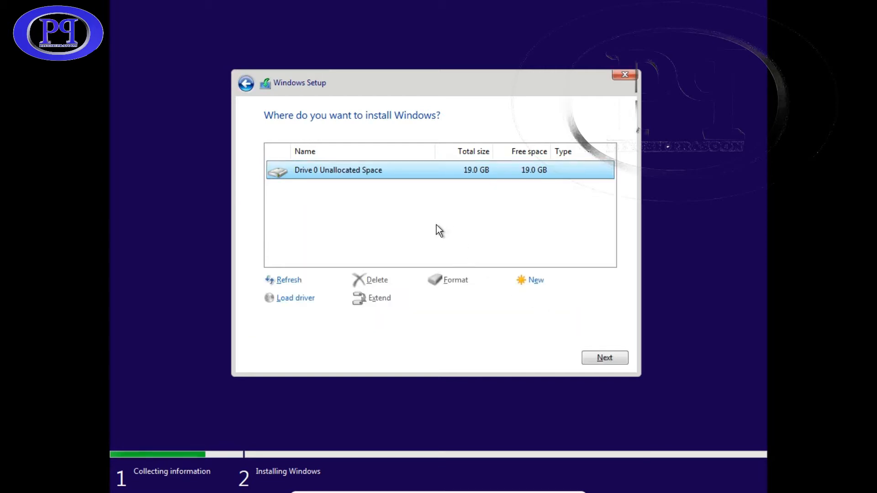
pyautogui.click(536, 282)
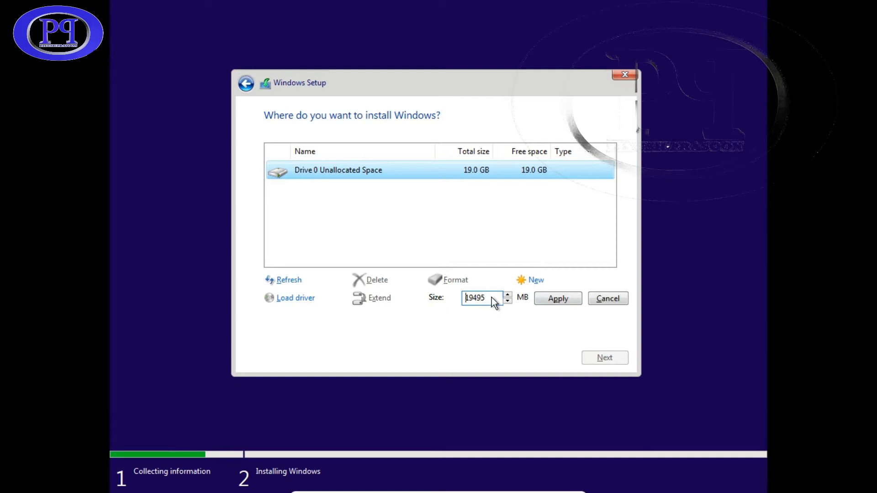
pyautogui.press('BackSpace')
pyautogui.press('BackSpace')
pyautogui.press('BackSpace')
pyautogui.press('BackSpace')
pyautogui.write('1000')
pyautogui.click(569, 298)
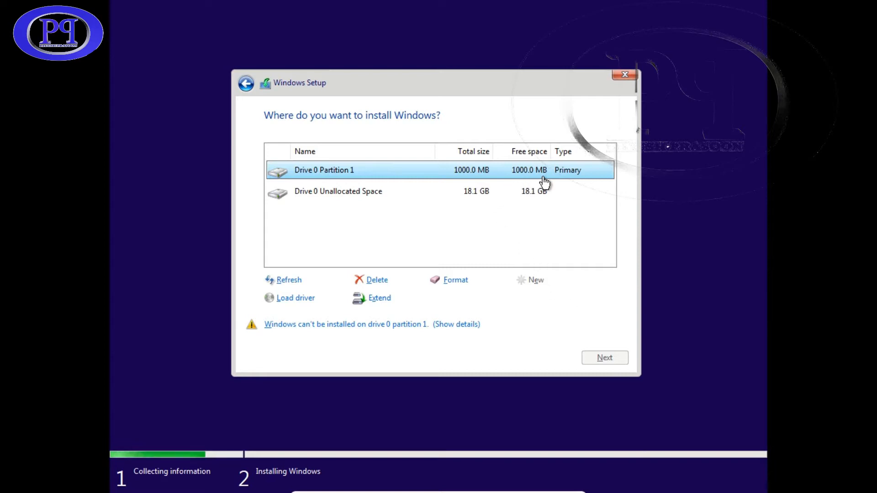
pyautogui.click(478, 194)
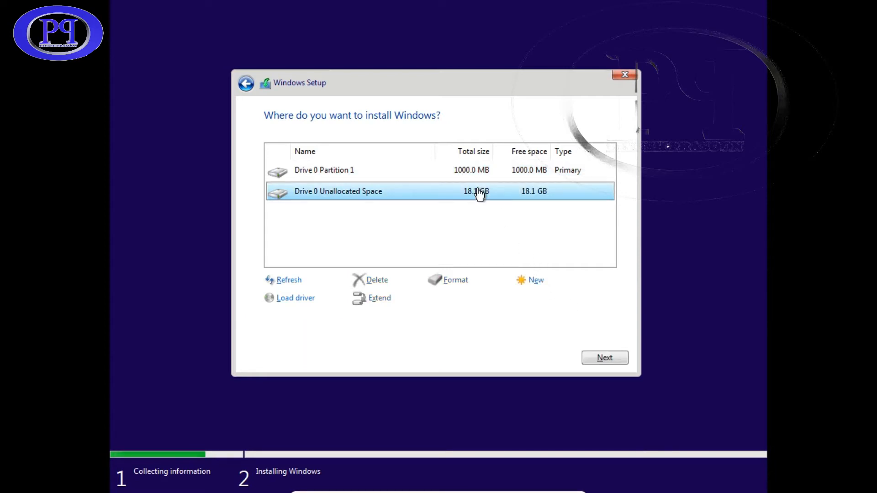
pyautogui.click(523, 277)
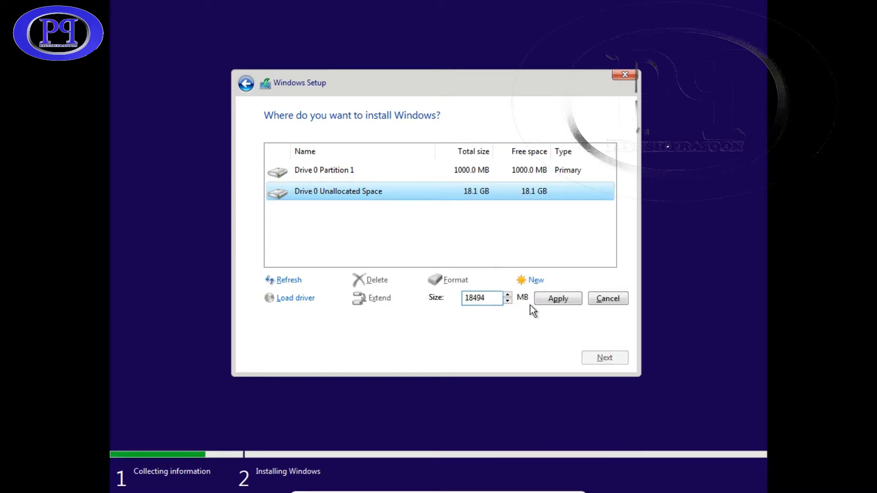
pyautogui.click(545, 301)
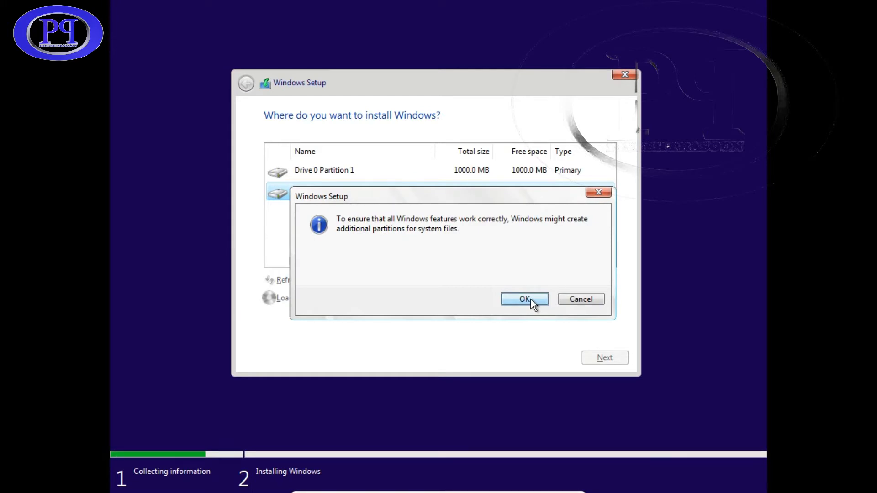
# Allow setup's extra system partitions and install Windows on Drive 0 Partition 3 (17.6 GB)
pyautogui.click(525, 299)
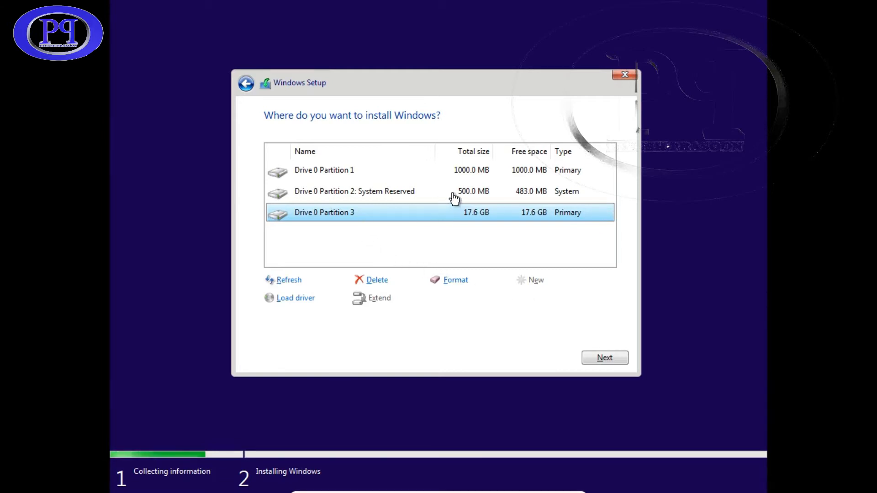
pyautogui.click(471, 197)
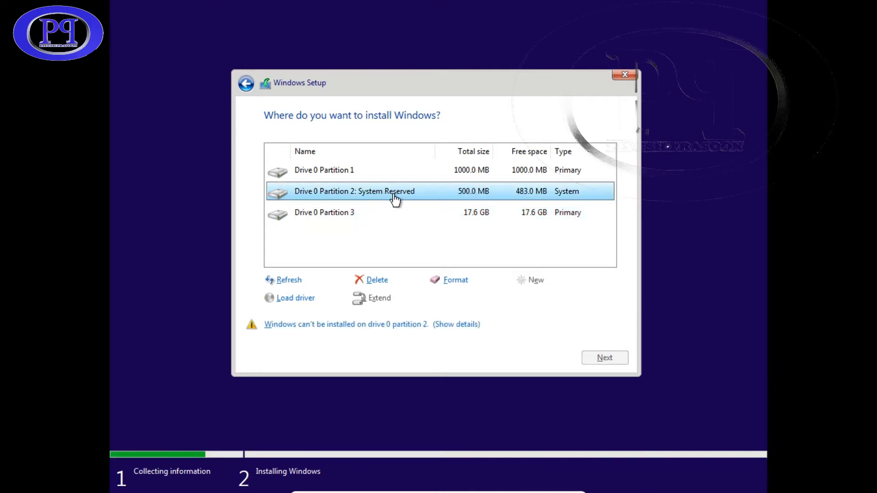
pyautogui.click(344, 176)
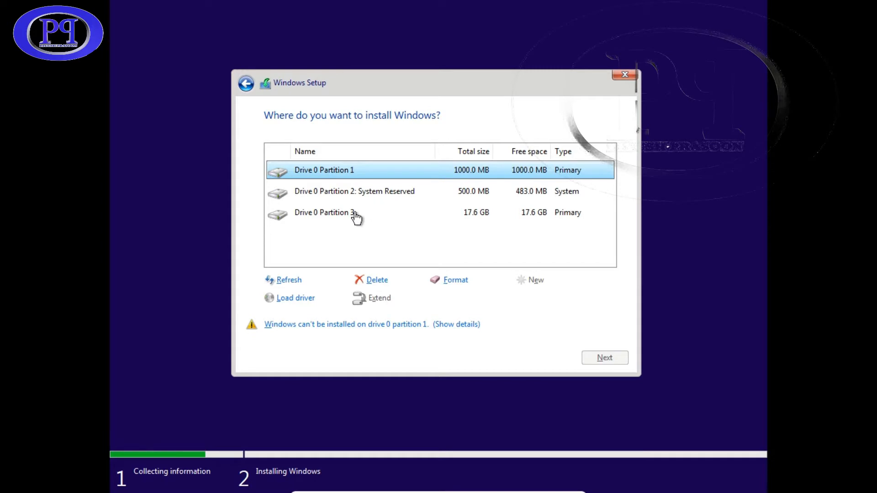
pyautogui.click(338, 215)
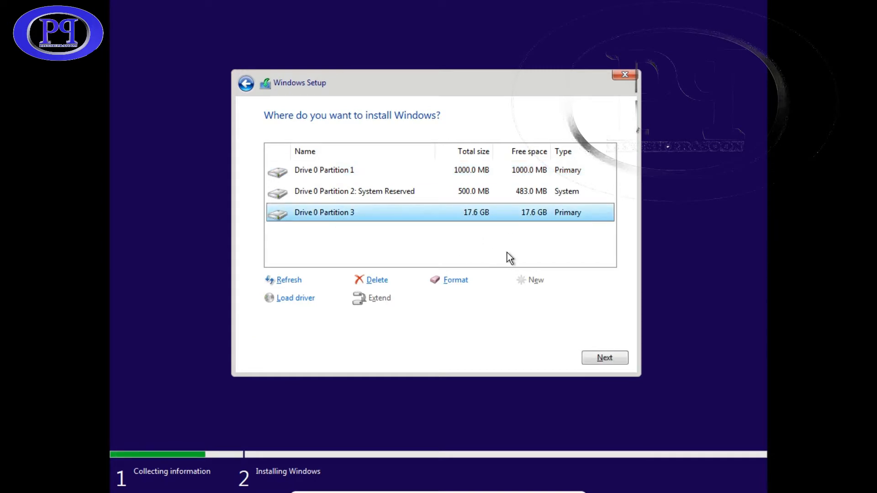
pyautogui.click(600, 359)
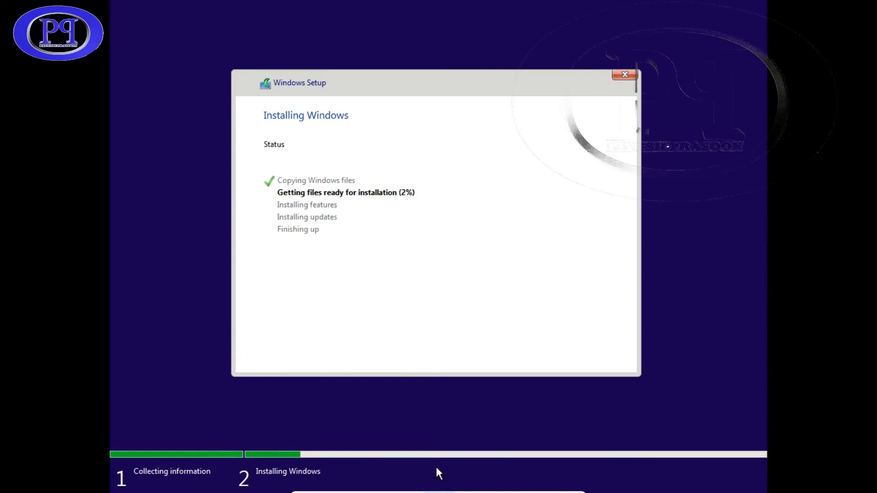
pyautogui.moveTo(437, 472)
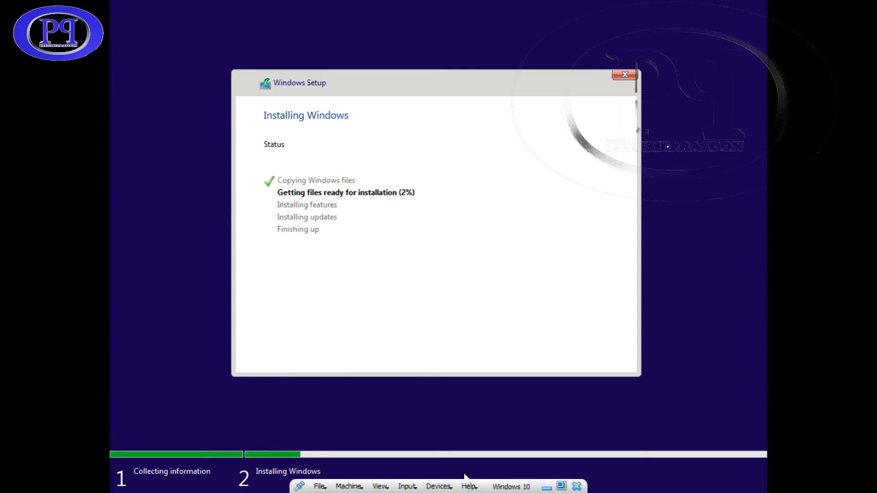
# Leave full-screen and cancel the Close Virtual Machine dialog so the VM keeps running windowed
pyautogui.moveTo(546, 491)
pyautogui.click(561, 485)
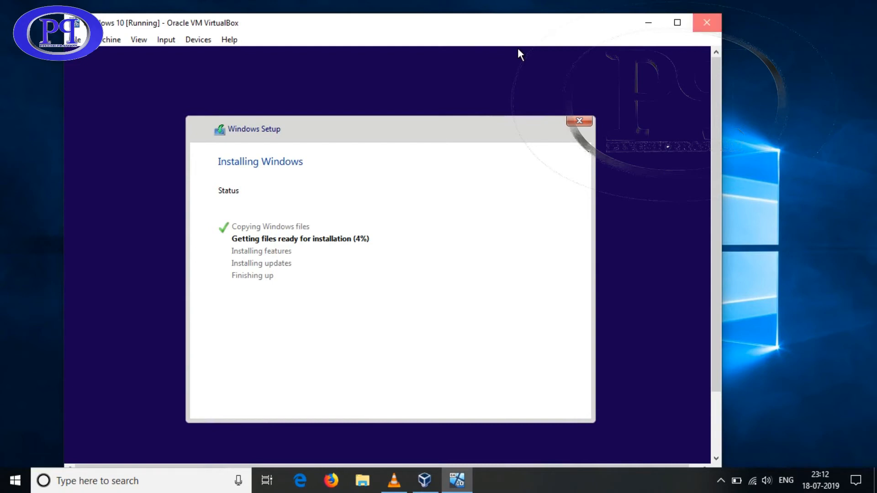
pyautogui.click(706, 23)
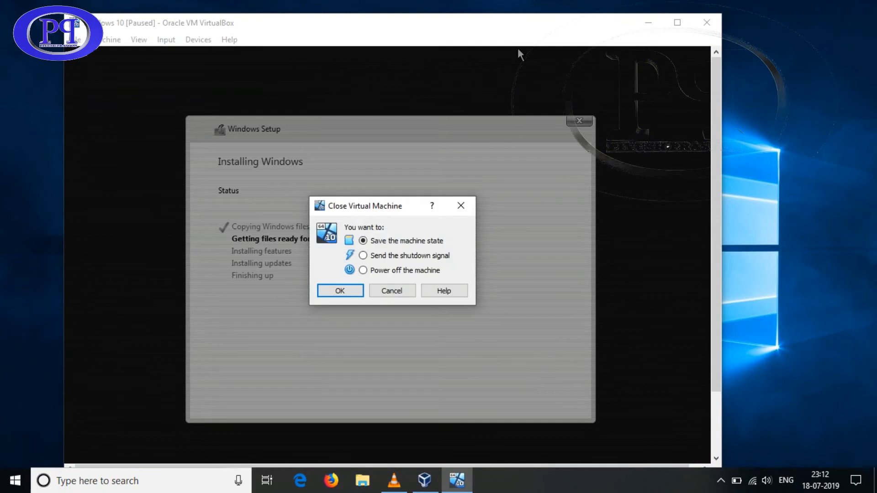
pyautogui.click(391, 291)
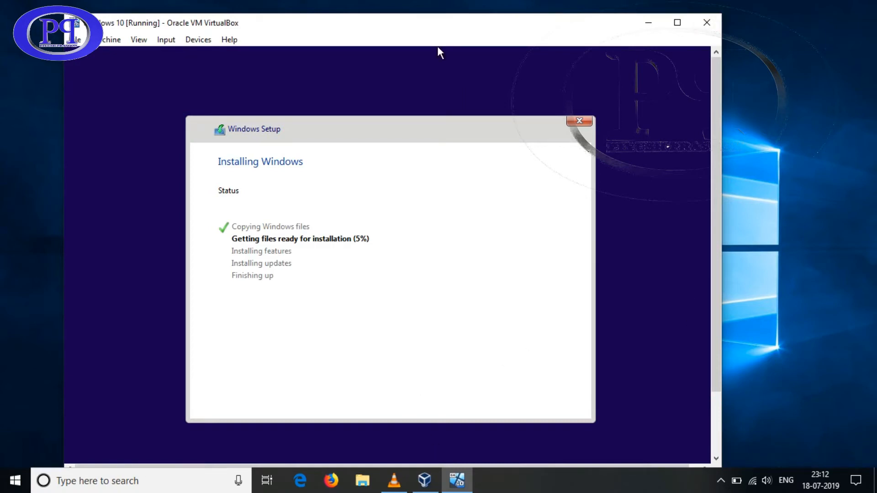
# Move the VM window up and right, and minimize the VLC recorder window
pyautogui.moveTo(438, 47); pyautogui.dragTo(489, 48)
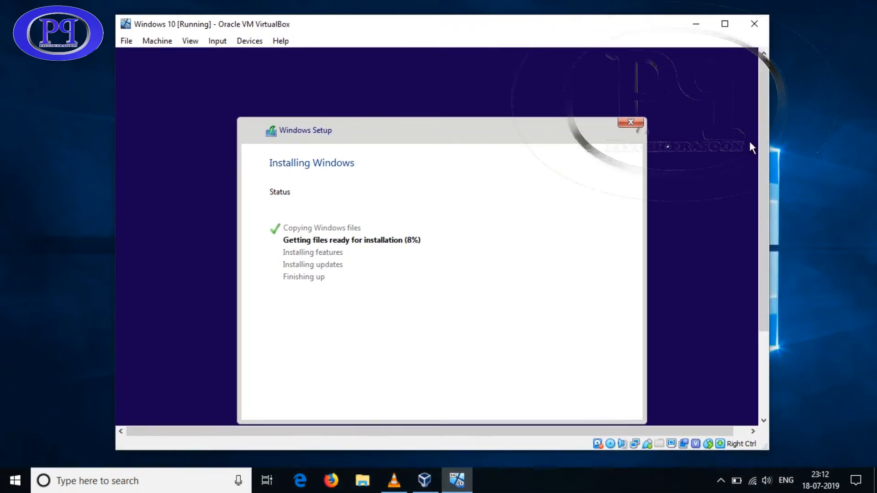
pyautogui.moveTo(763, 192); pyautogui.dragTo(764, 219)
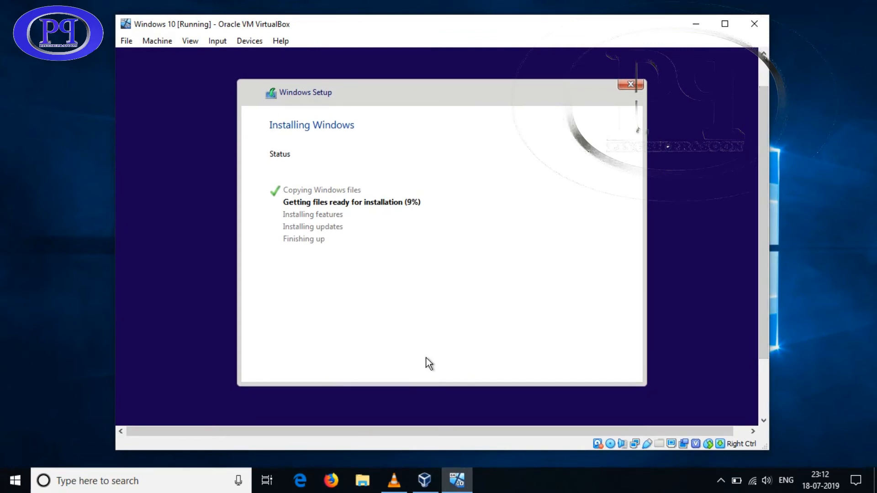
pyautogui.click(394, 481)
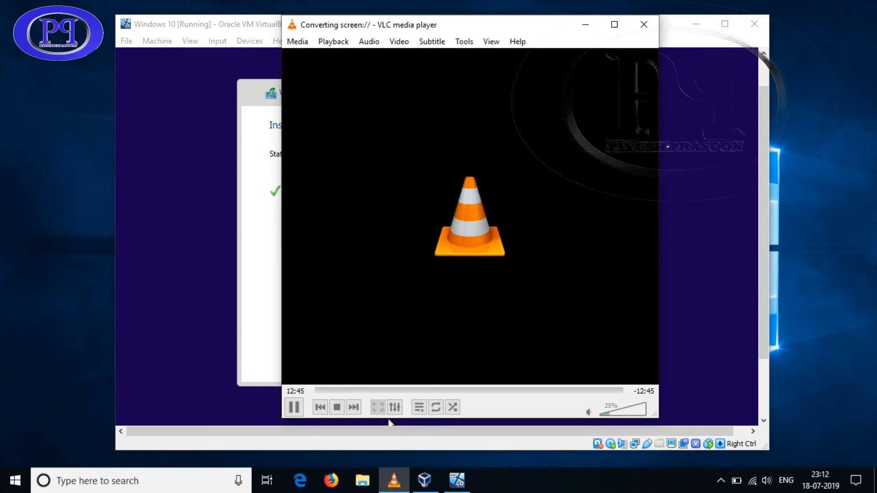
pyautogui.click(585, 25)
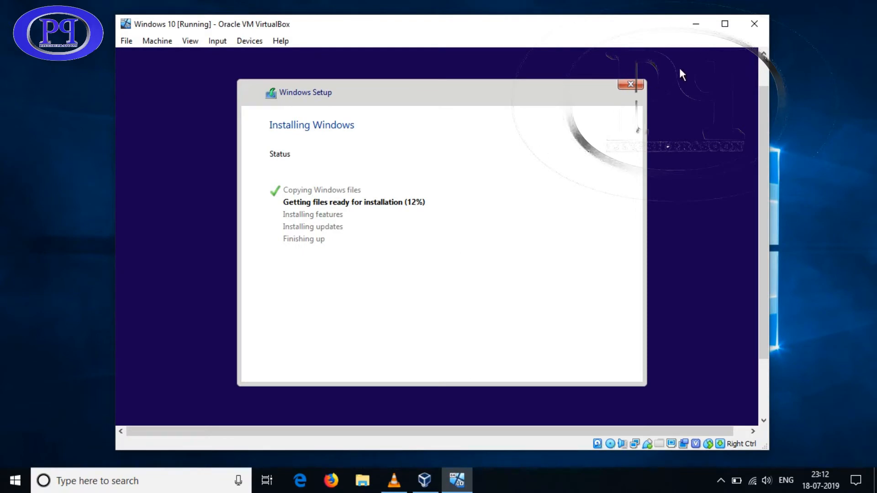
# Switch the VM back to full-screen mode and let Windows finish installing to the Welcome screen
pyautogui.click(190, 41)
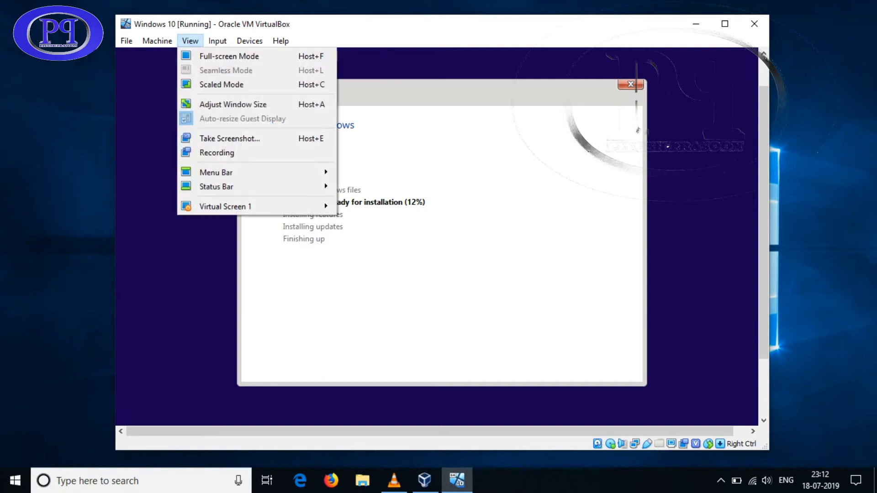
pyautogui.click(230, 55)
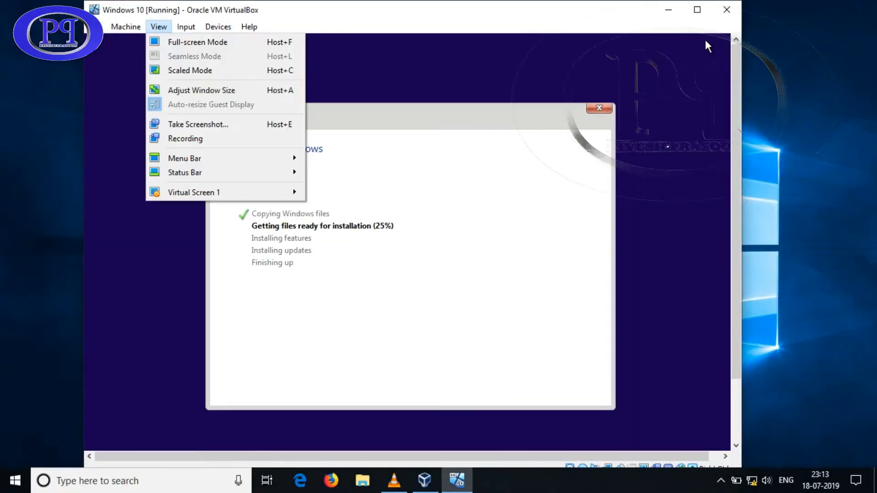
pyautogui.click(199, 40)
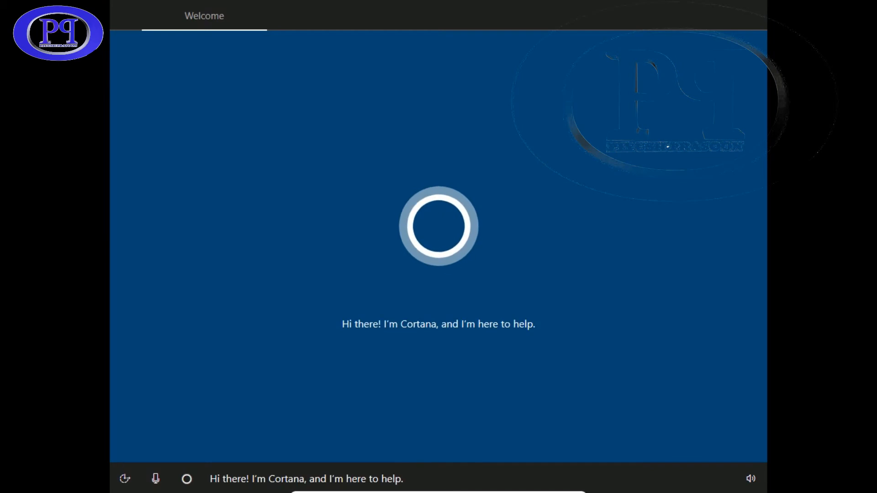
# Confirm United States as region and US keyboard layout, skipping a second layout
pyautogui.click(750, 478)
pyautogui.click(266, 429)
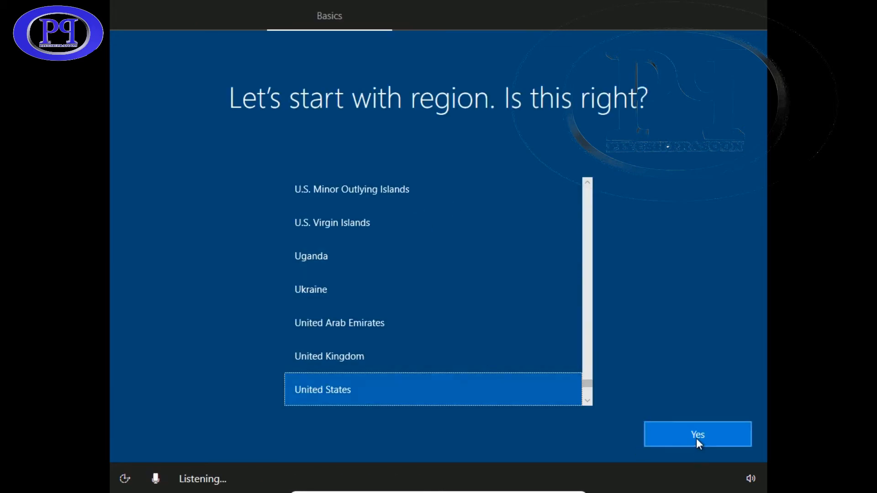
pyautogui.click(697, 440)
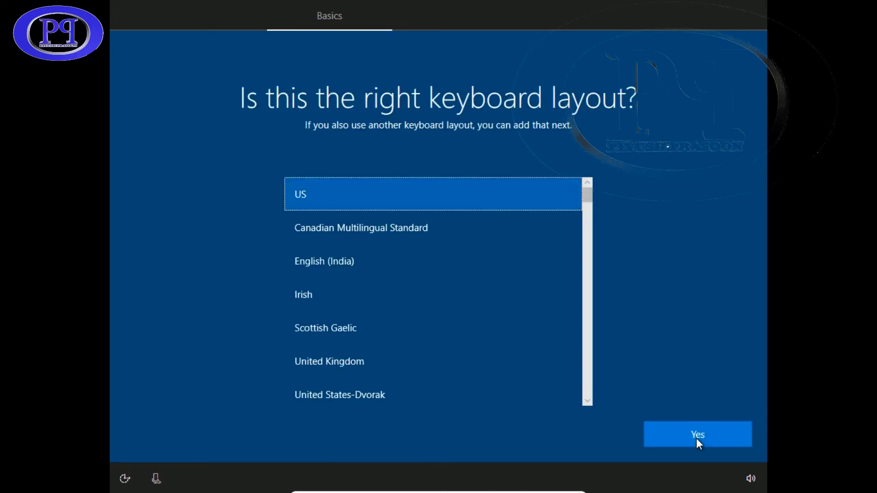
pyautogui.click(700, 438)
pyautogui.click(703, 442)
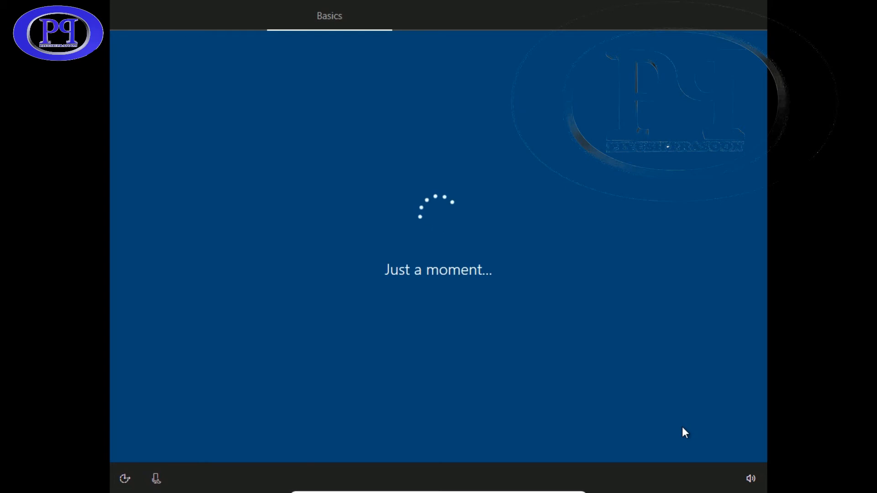
# Create the local account by entering a user name and a confirmed password
pyautogui.write('P')
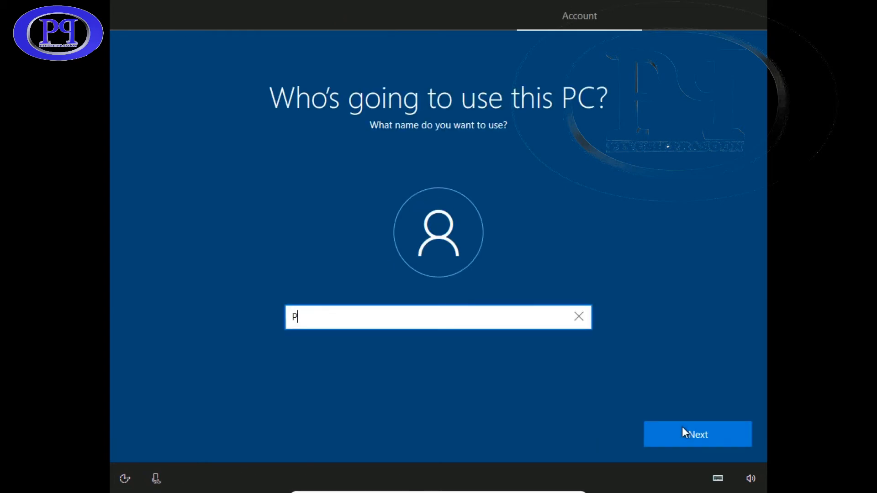
pyautogui.write('iyesh')
pyautogui.click(694, 433)
pyautogui.write('•••••')
pyautogui.press('BackSpace')
pyautogui.press('BackSpace')
pyautogui.click(707, 437)
pyautogui.write('••••••')
pyautogui.click(706, 434)
# Choose the first pet's name security question and enter its answer
pyautogui.click(573, 336)
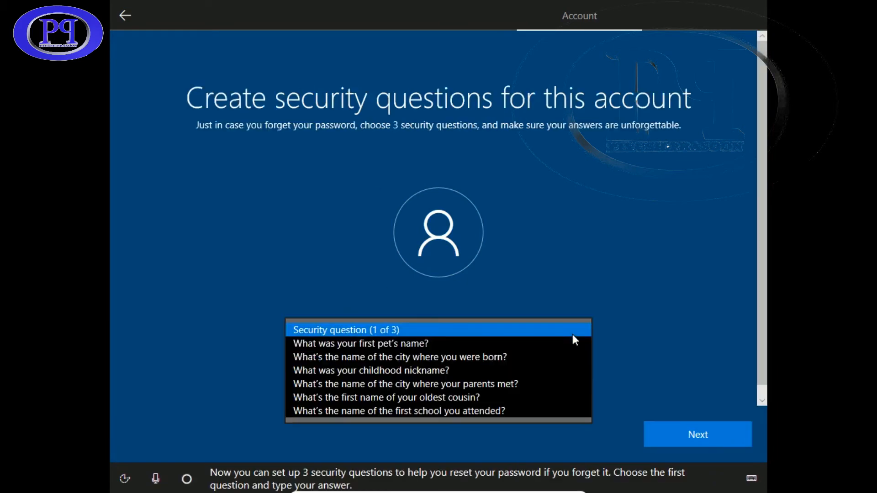
pyautogui.click(506, 344)
pyautogui.click(435, 369)
pyautogui.write('piyush')
pyautogui.click(717, 434)
# Answer the city-of-birth and childhood-nickname security questions, then decline Cortana
pyautogui.click(581, 328)
pyautogui.click(543, 344)
pyautogui.click(460, 366)
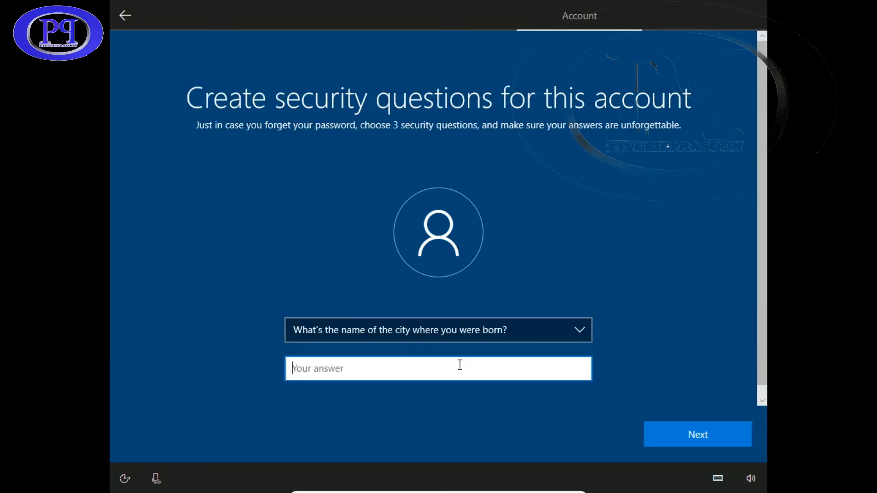
pyautogui.write('piyush')
pyautogui.click(698, 434)
pyautogui.click(577, 331)
pyautogui.click(539, 343)
pyautogui.click(433, 369)
pyautogui.write('piyush')
pyautogui.click(685, 433)
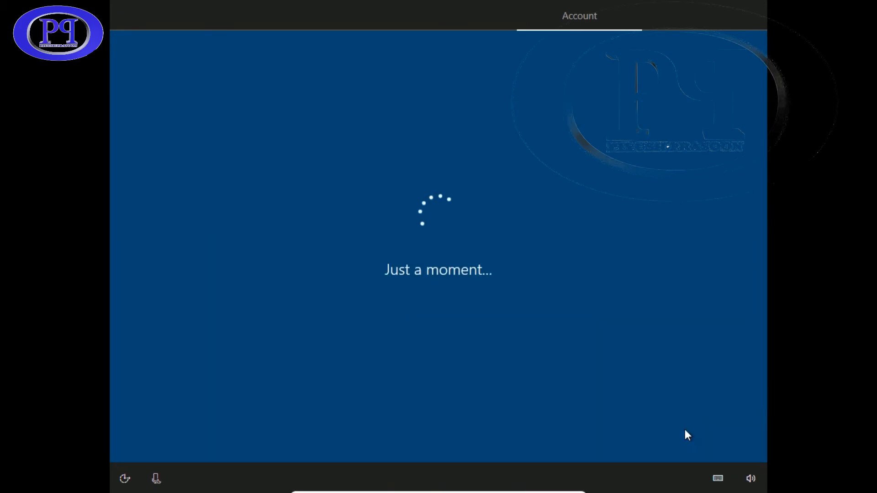
pyautogui.click(584, 439)
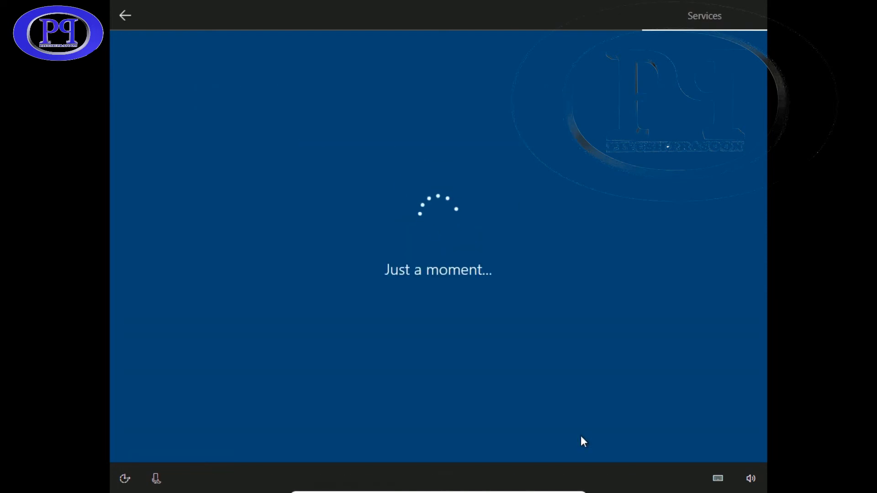
# Decline activity history, turn off all privacy toggles, set diagnostic data to Basic, and accept
pyautogui.click(581, 436)
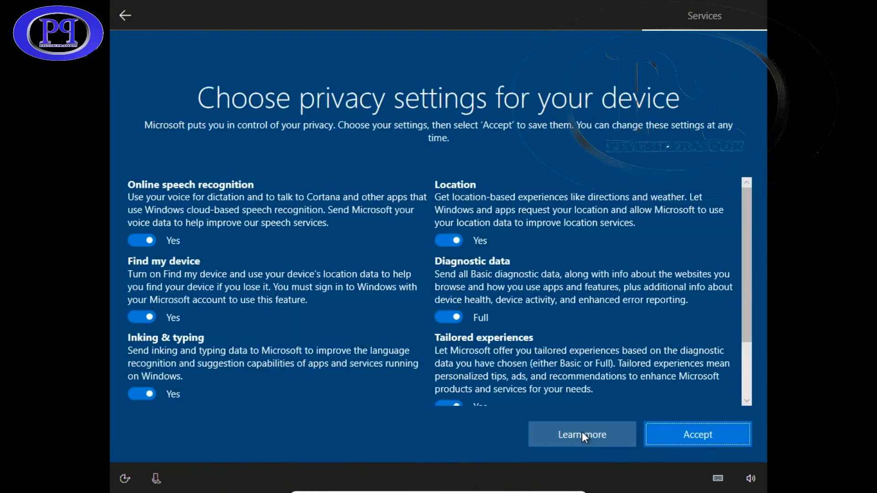
pyautogui.click(150, 242)
pyautogui.click(146, 329)
pyautogui.moveTo(749, 254); pyautogui.dragTo(748, 327)
pyautogui.click(143, 316)
pyautogui.click(143, 393)
pyautogui.click(449, 329)
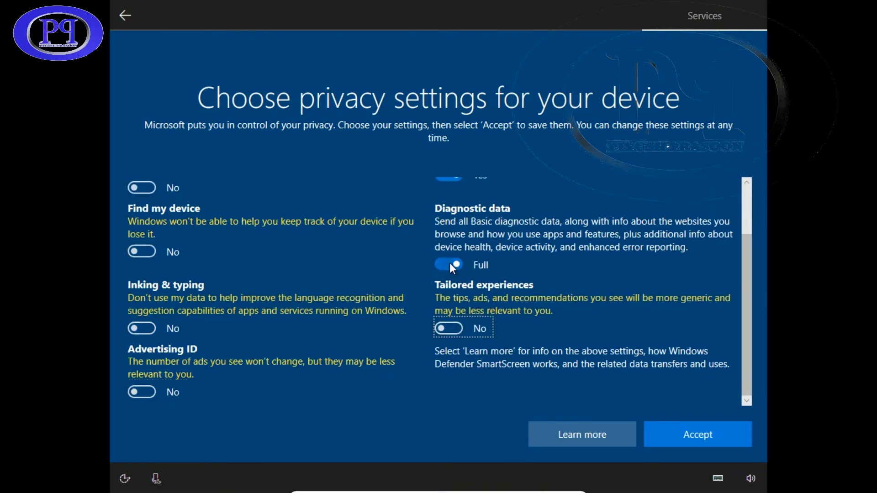
pyautogui.click(449, 265)
pyautogui.click(695, 440)
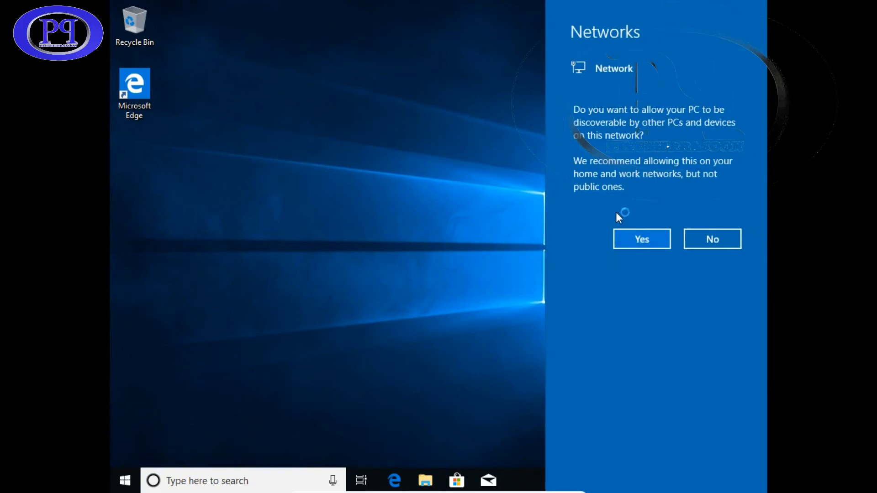
pyautogui.click(712, 240)
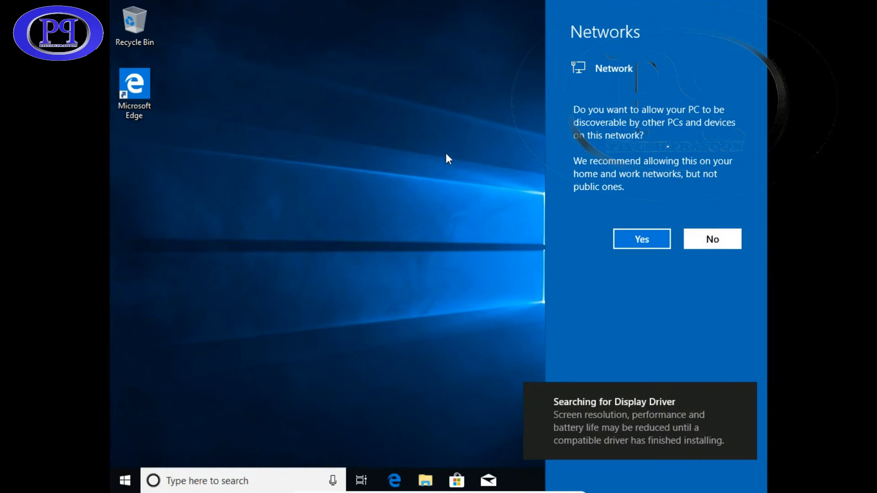
pyautogui.click(701, 241)
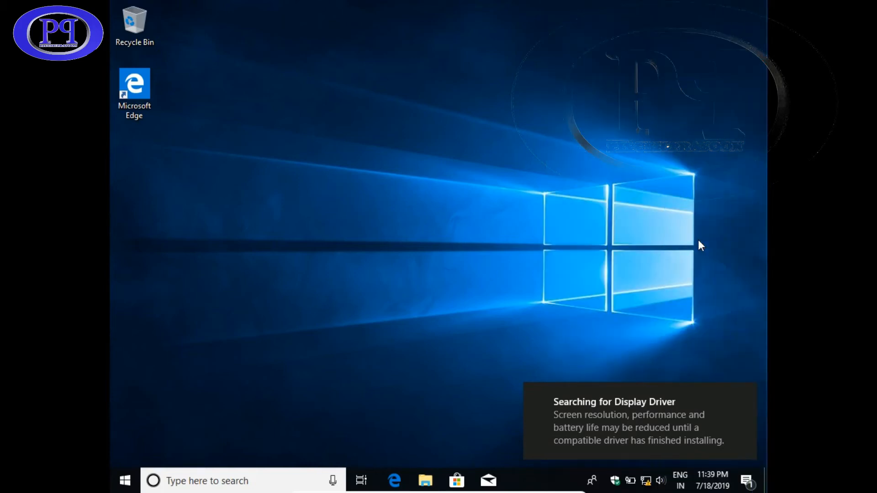
pyautogui.rightClick(303, 138)
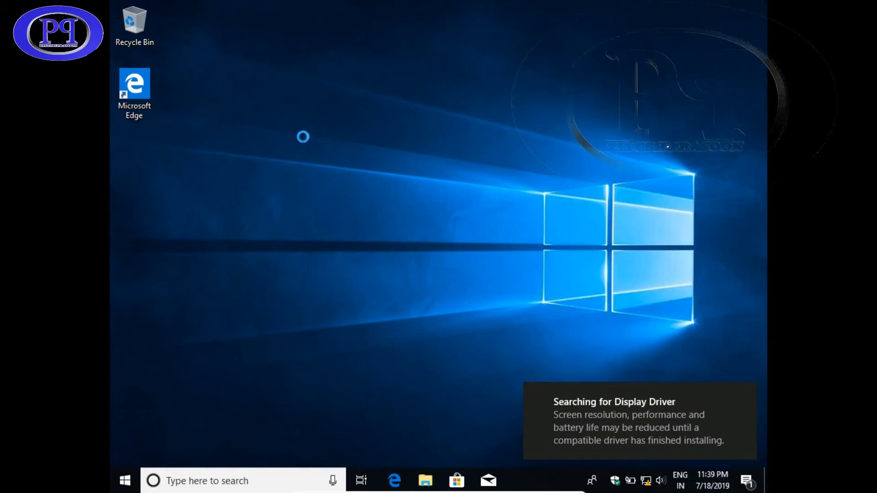
pyautogui.click(348, 175)
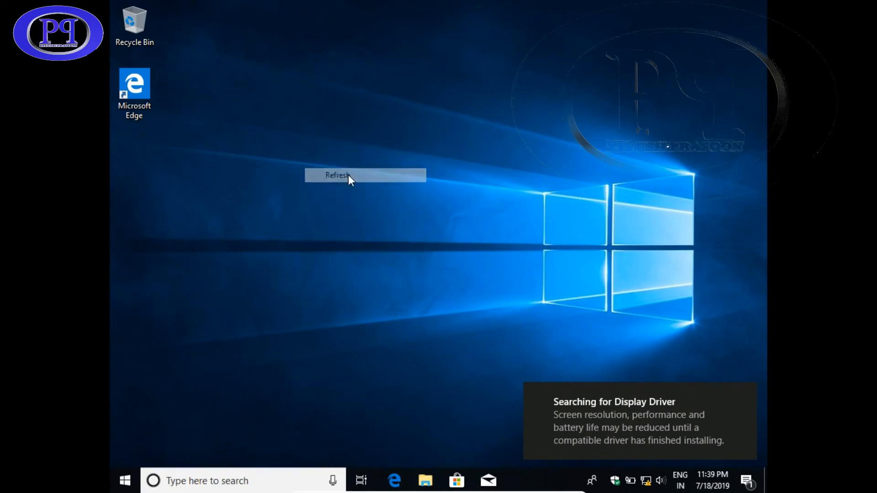
# Open Display settings from the desktop shortcut menu and maximize the window showing 1024 × 768
pyautogui.rightClick(396, 183)
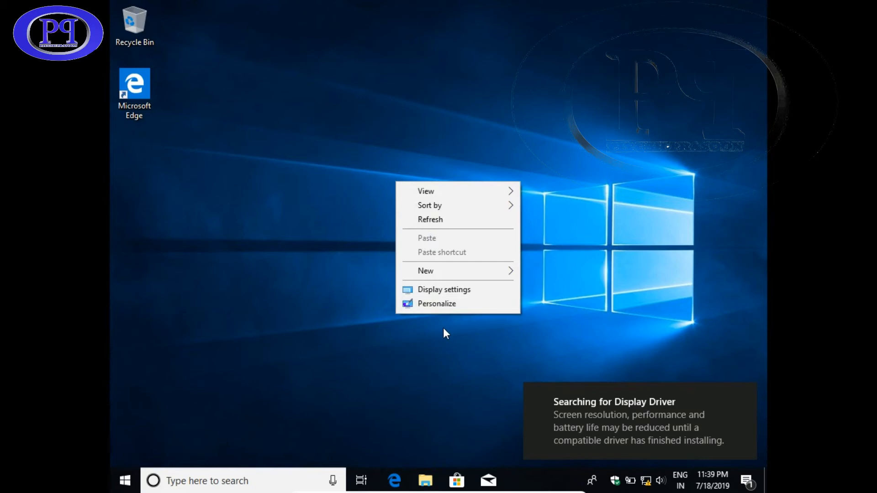
pyautogui.click(449, 289)
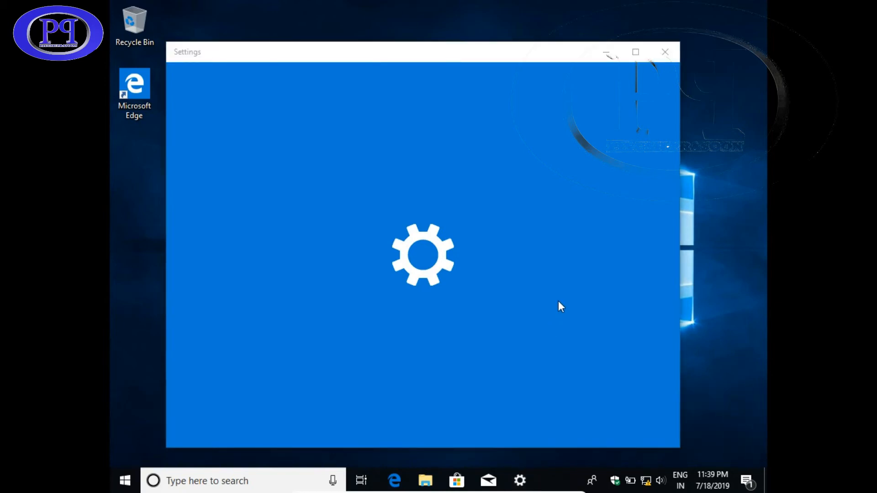
pyautogui.click(560, 276)
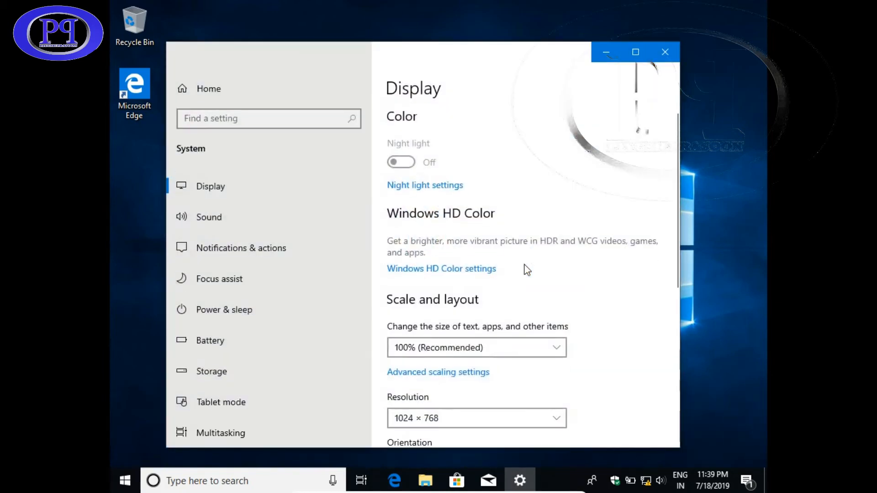
pyautogui.click(253, 187)
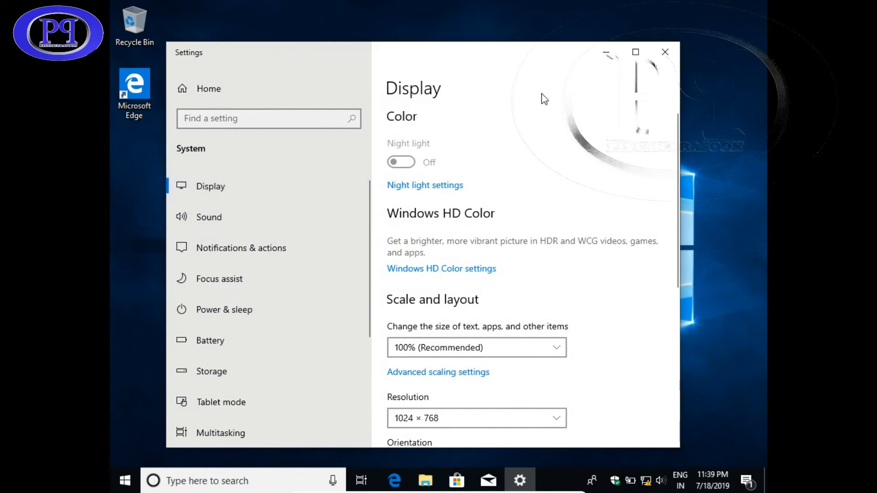
pyautogui.click(636, 52)
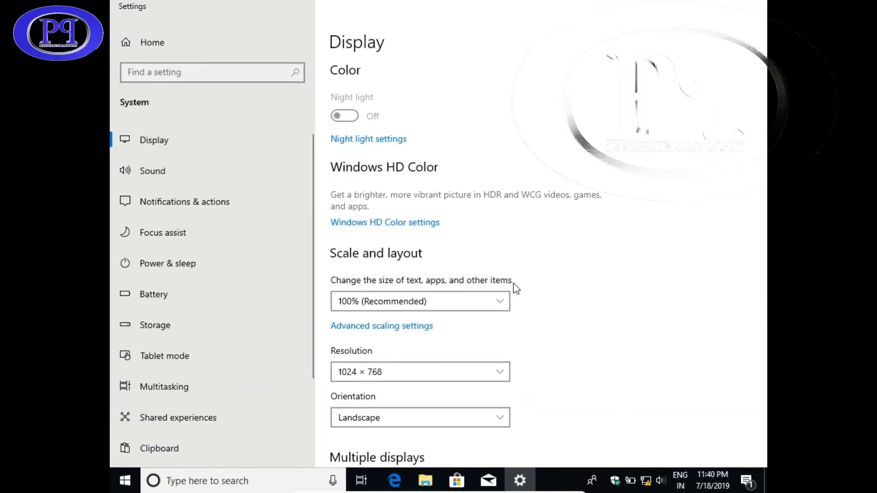
# Try 1600 × 1200 and 1280 × 1024 and revert both, then apply 1280 × 1024 and keep it
pyautogui.click(504, 377)
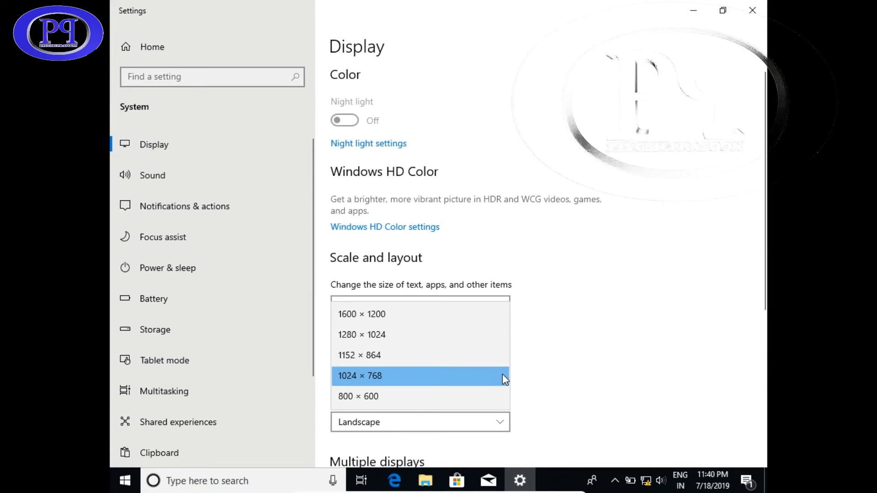
pyautogui.click(487, 320)
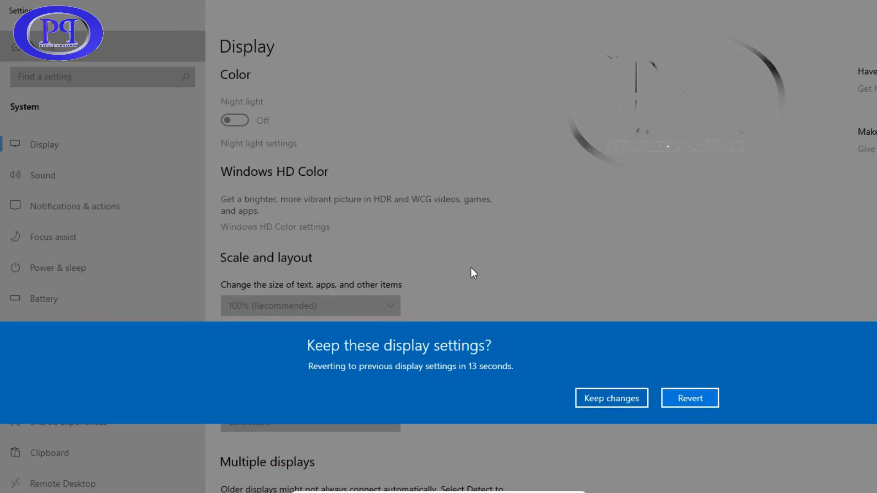
pyautogui.click(676, 395)
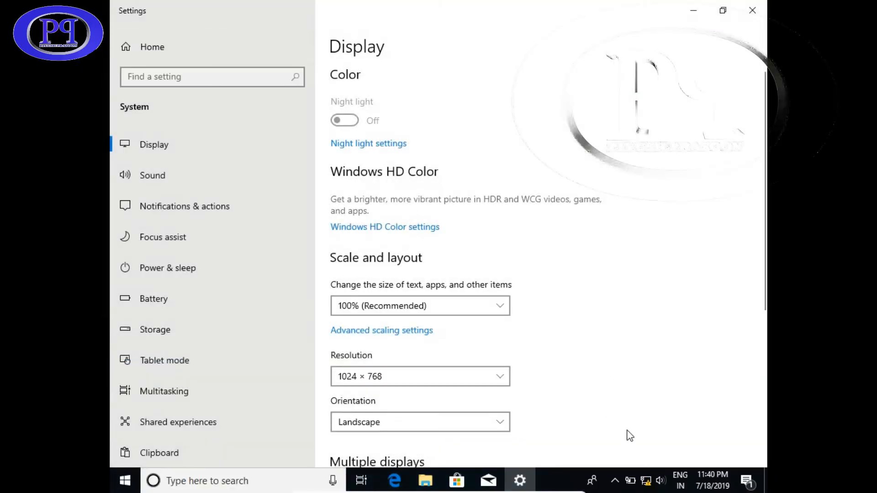
pyautogui.click(499, 378)
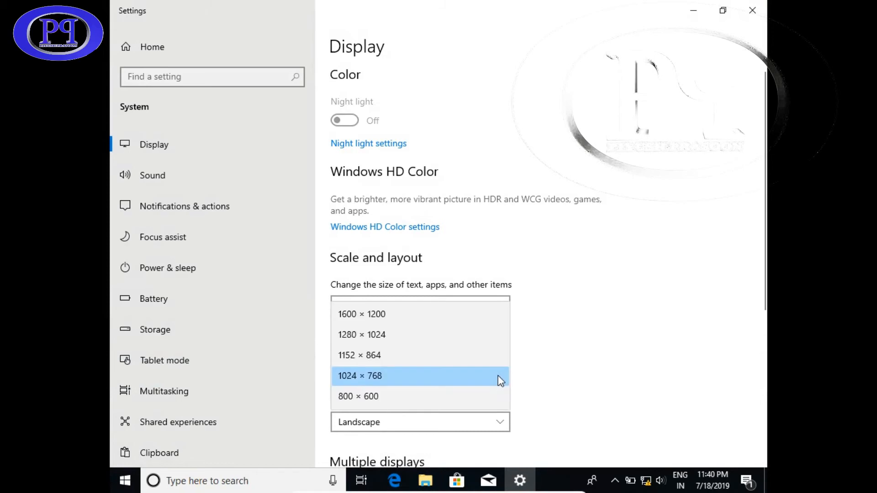
pyautogui.click(484, 344)
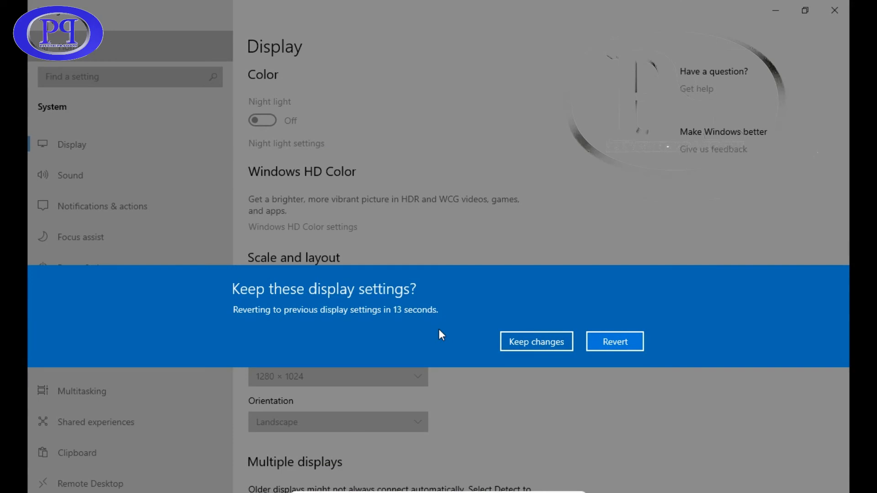
pyautogui.click(630, 346)
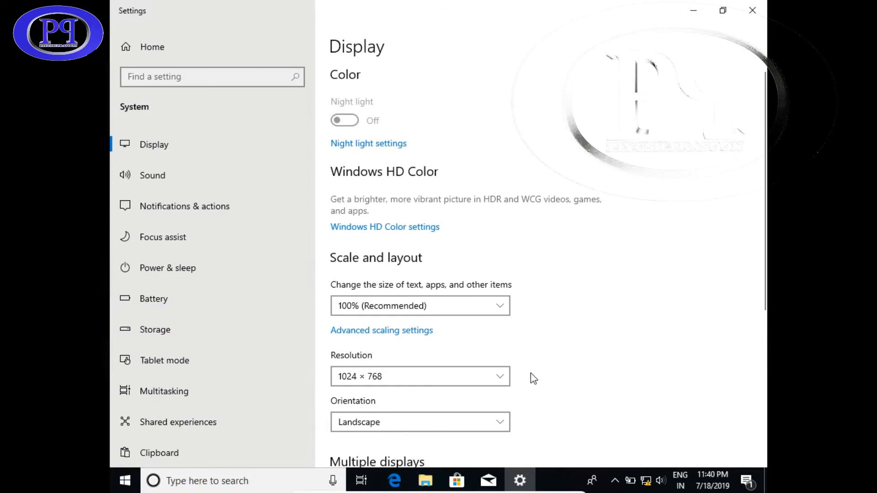
pyautogui.click(500, 376)
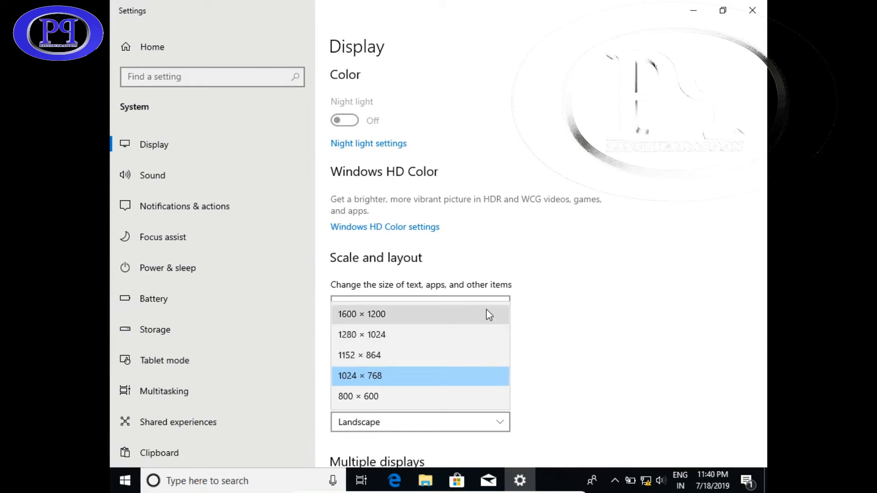
pyautogui.click(418, 335)
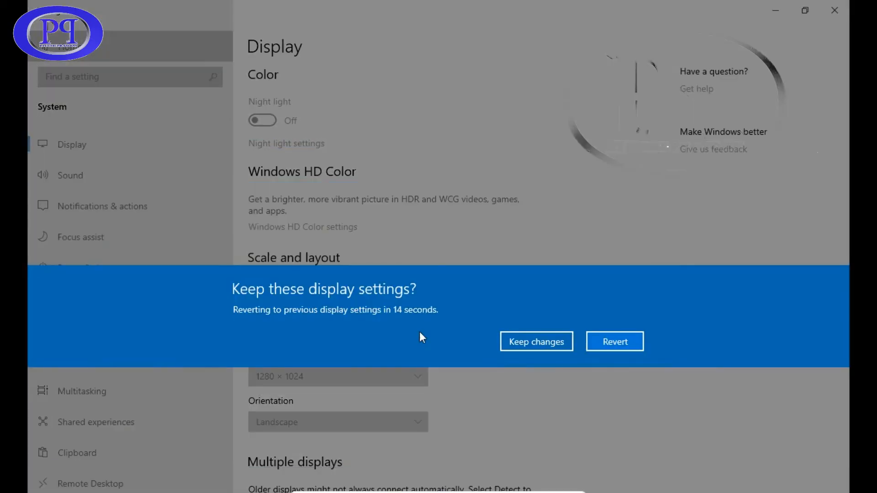
pyautogui.click(548, 342)
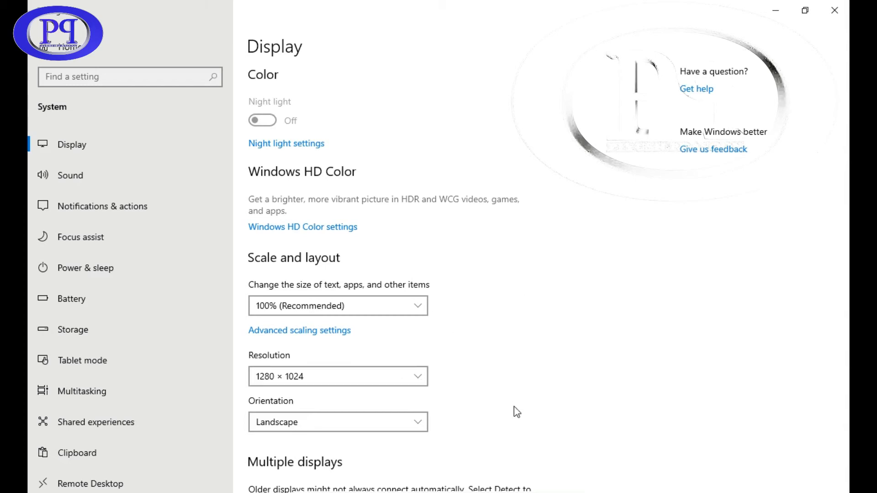
# Look at Power & sleep, return to Display, and leave scaling at 100% (Recommended)
pyautogui.click(108, 269)
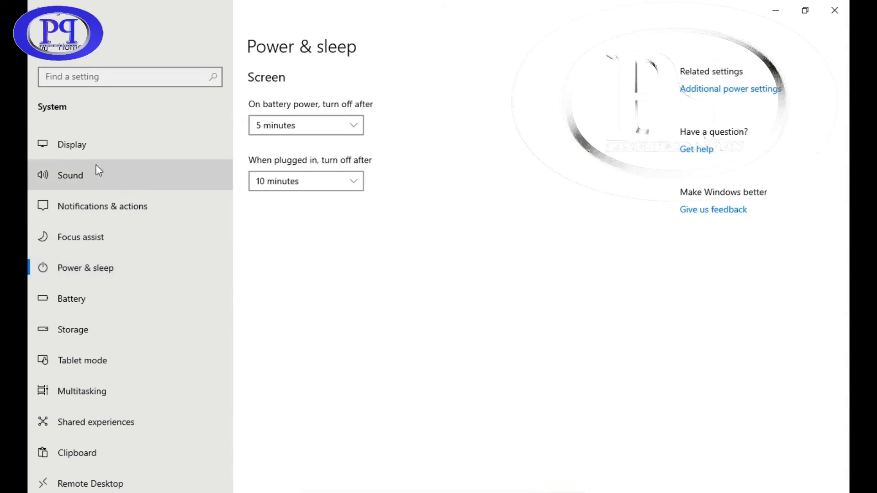
pyautogui.click(89, 144)
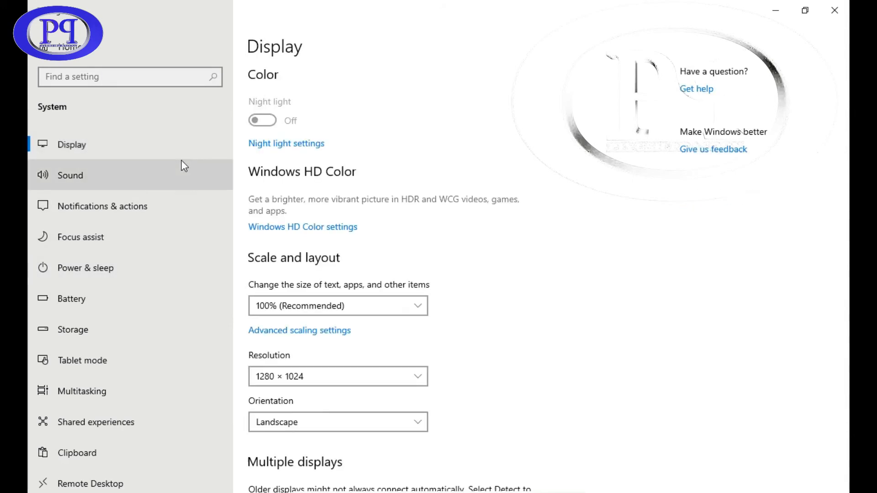
pyautogui.click(423, 309)
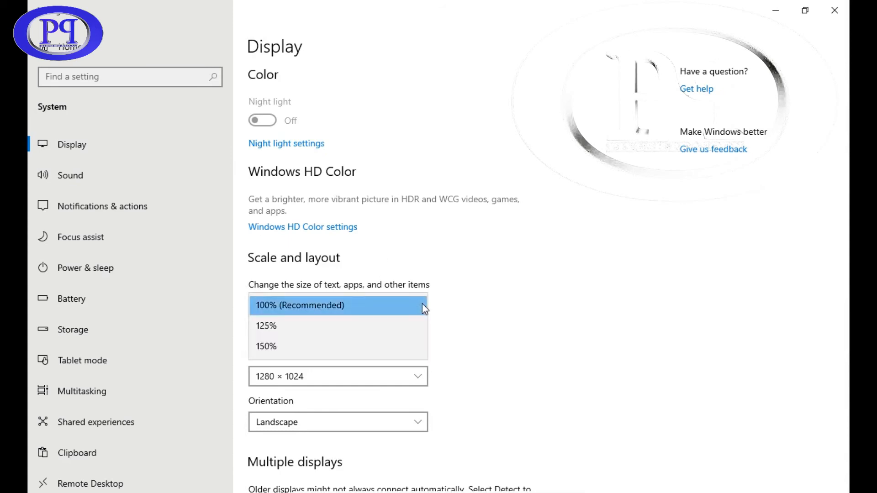
pyautogui.click(424, 309)
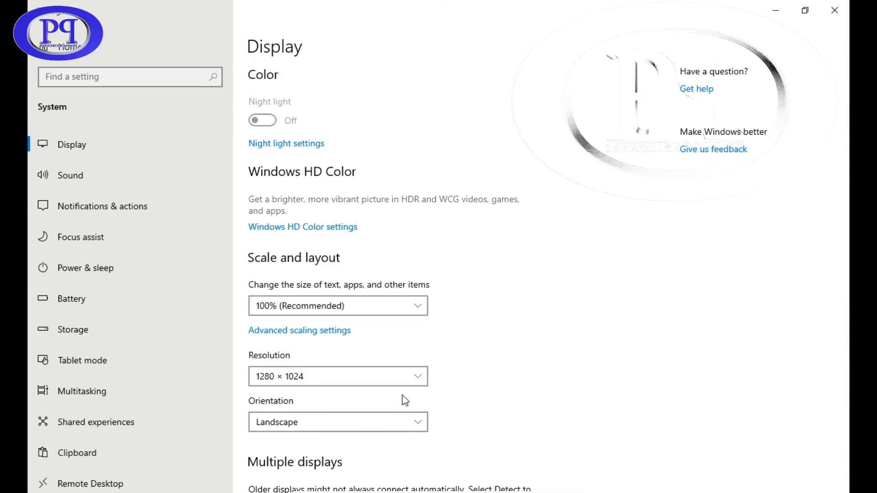
# Keep 1600 × 1200, switch back to 1280 × 1024 and keep it, then close Settings
pyautogui.click(414, 377)
pyautogui.click(374, 355)
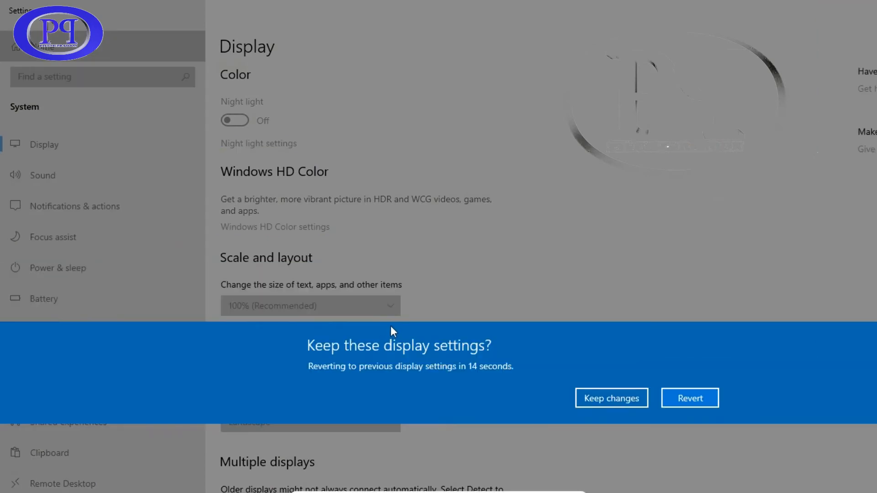
pyautogui.click(597, 398)
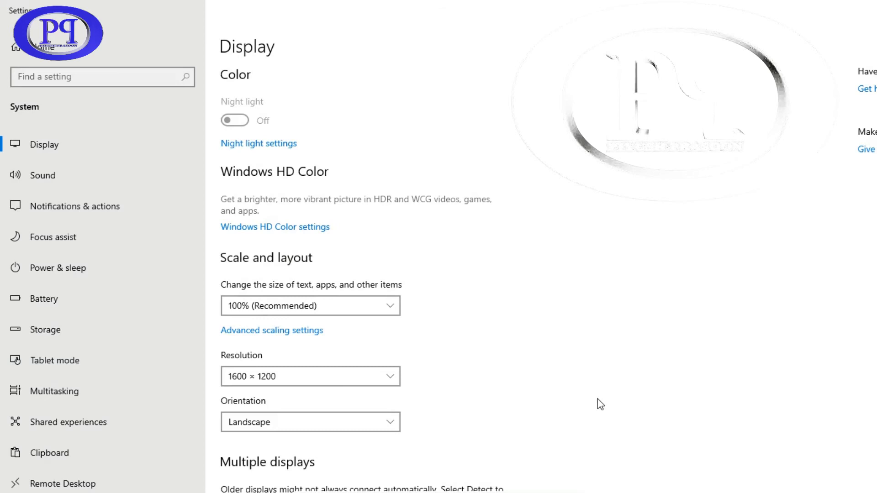
pyautogui.moveTo(564, 489)
pyautogui.click(386, 381)
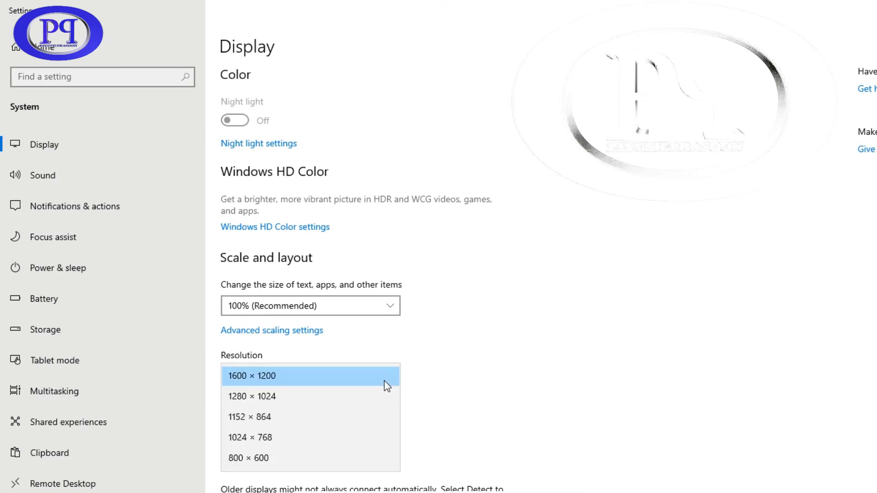
pyautogui.click(345, 396)
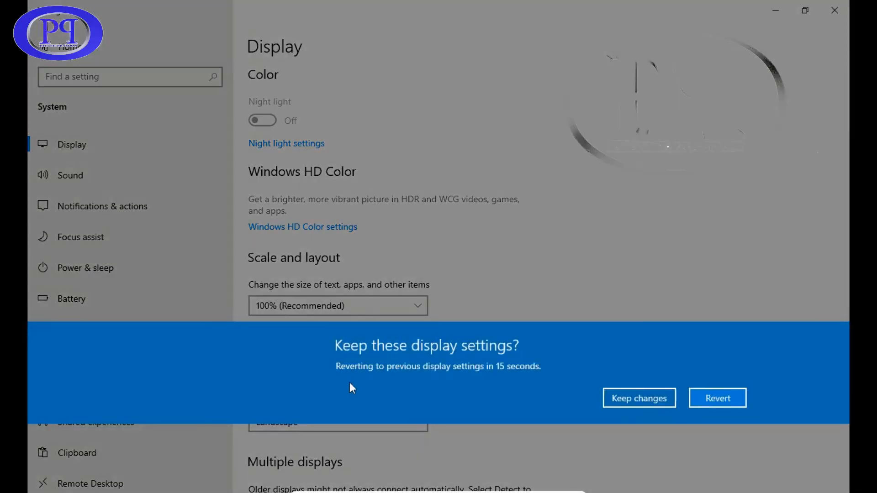
pyautogui.click(559, 344)
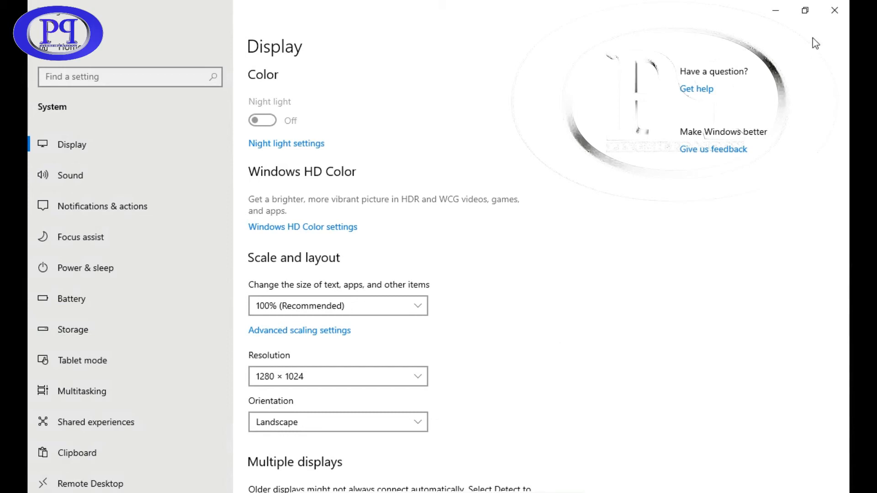
pyautogui.click(836, 10)
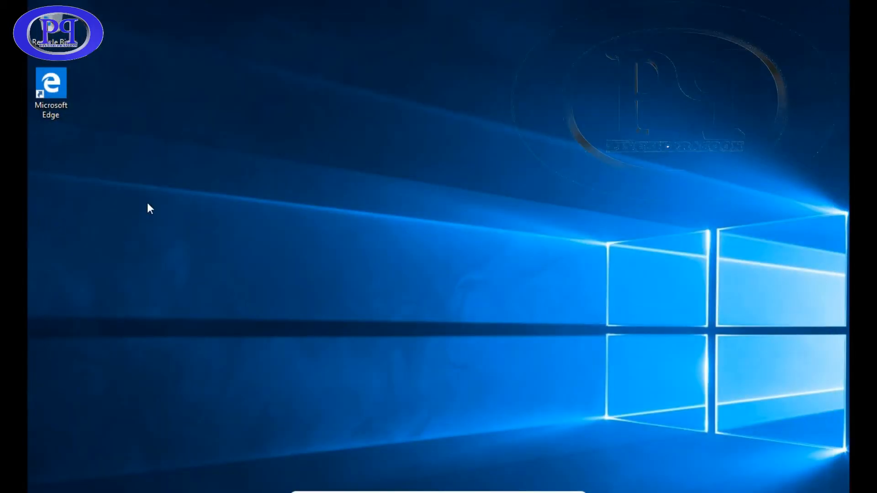
# Refresh the desktop, open Personalization, apply the beach-and-rock-arch background, and close the window
pyautogui.rightClick(410, 138)
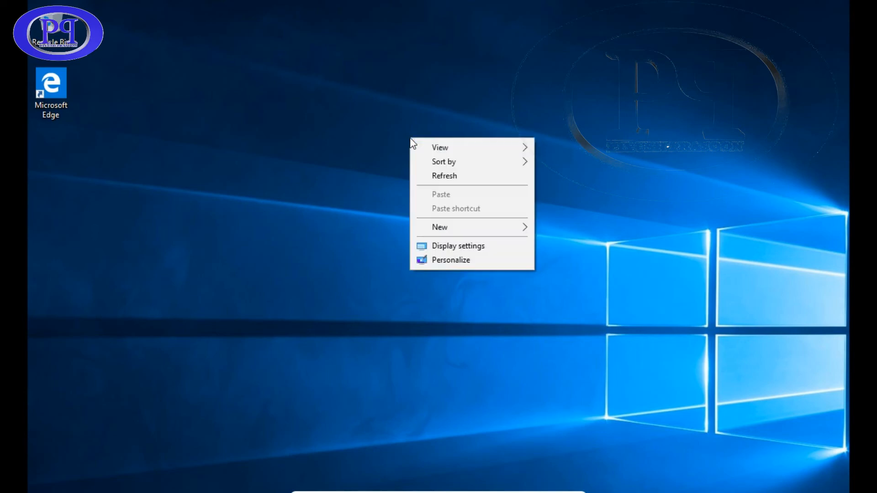
pyautogui.click(450, 177)
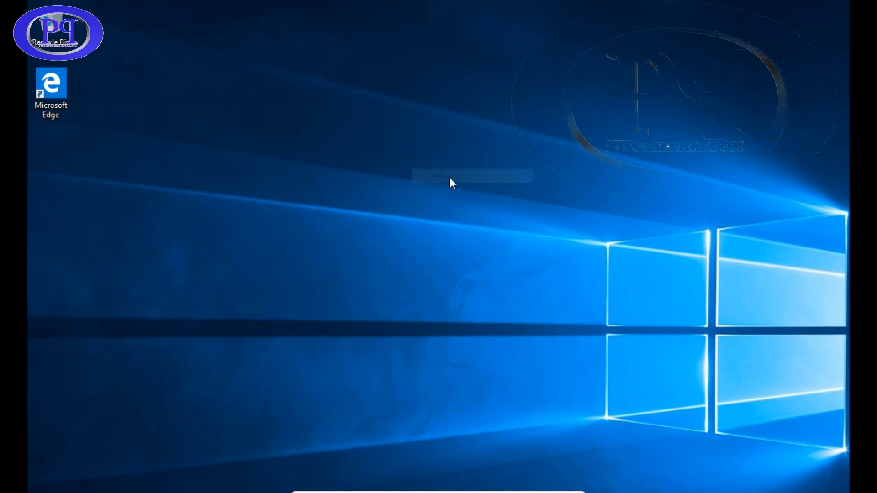
pyautogui.rightClick(356, 148)
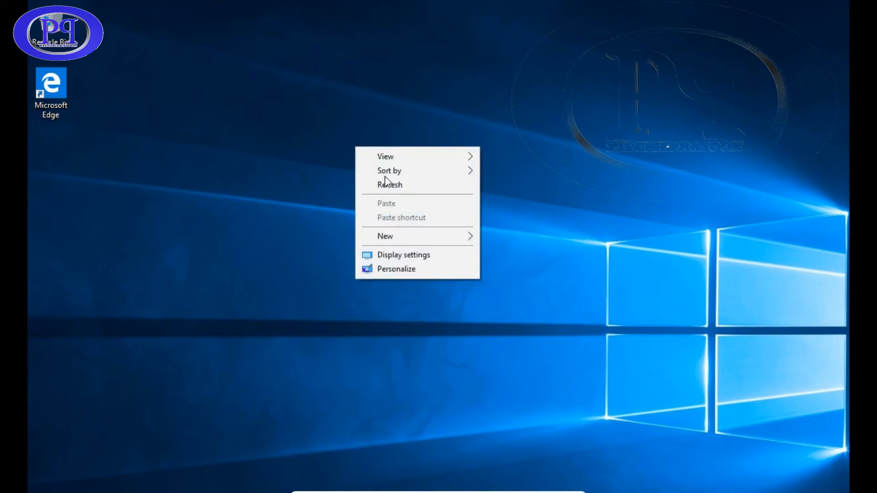
pyautogui.click(398, 273)
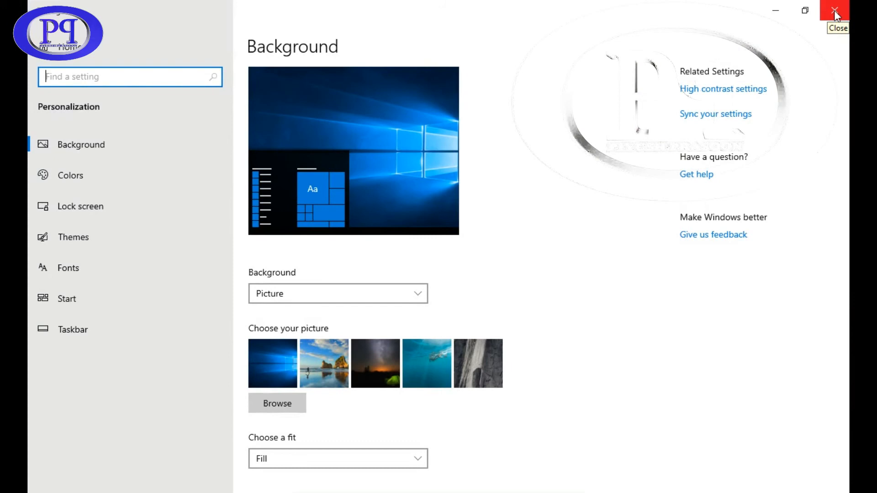
pyautogui.click(339, 354)
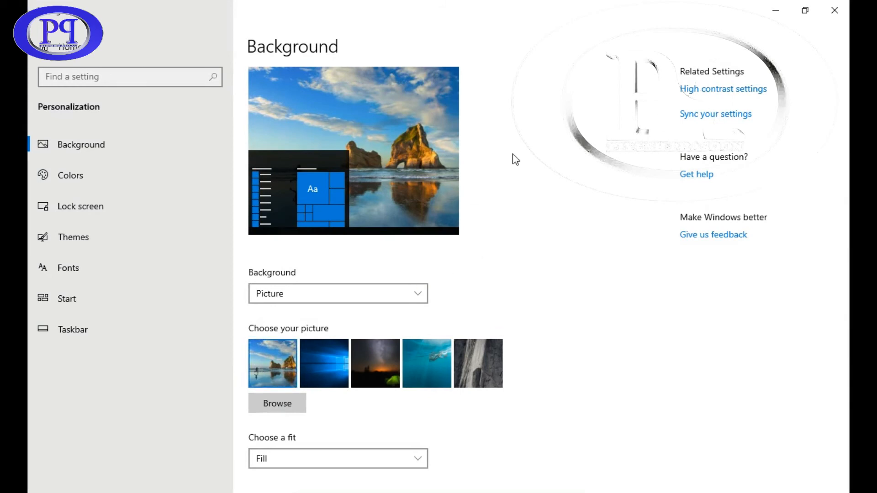
pyautogui.click(835, 18)
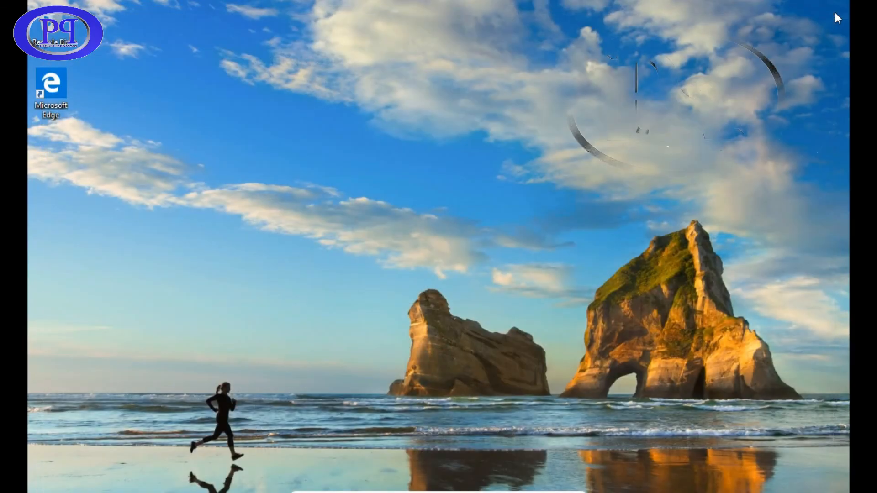
# Open Display settings, try 1152 × 864 and revert, then set 1024 × 768 and keep it
pyautogui.rightClick(391, 216)
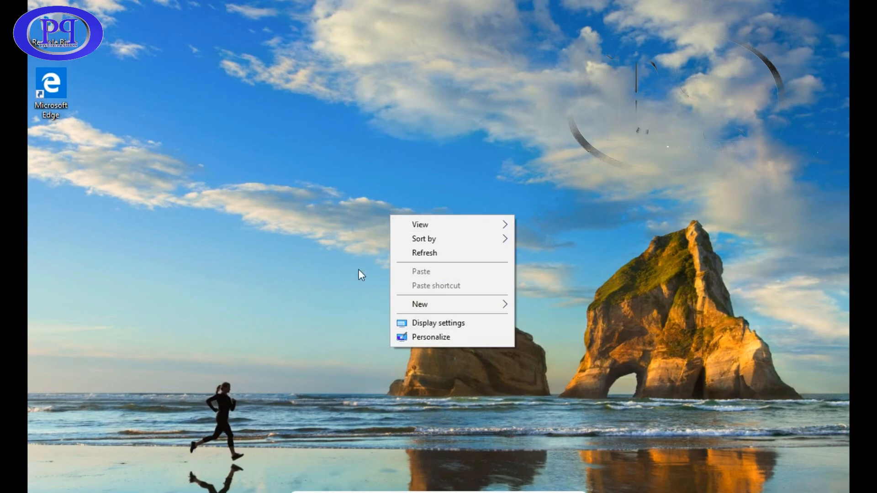
pyautogui.click(429, 326)
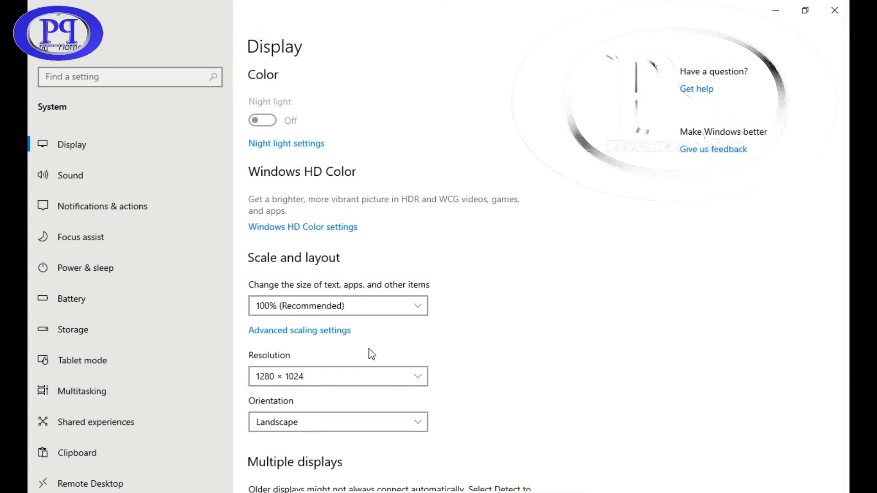
pyautogui.click(401, 377)
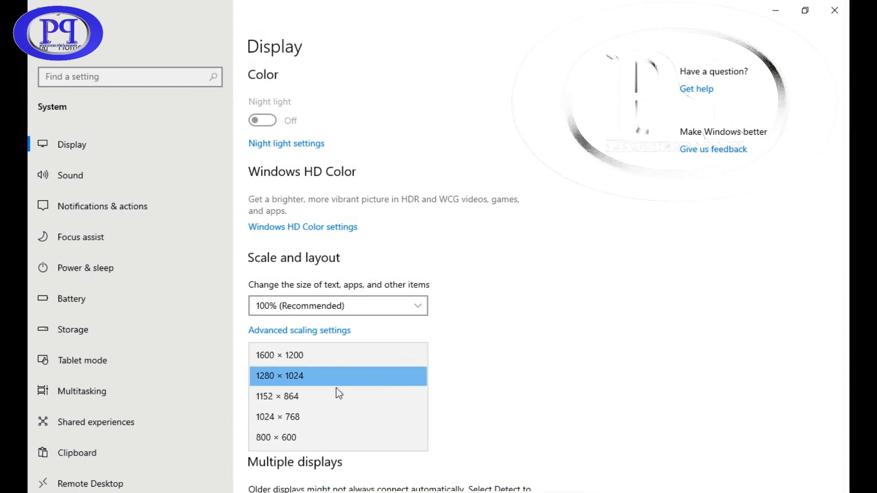
pyautogui.click(339, 396)
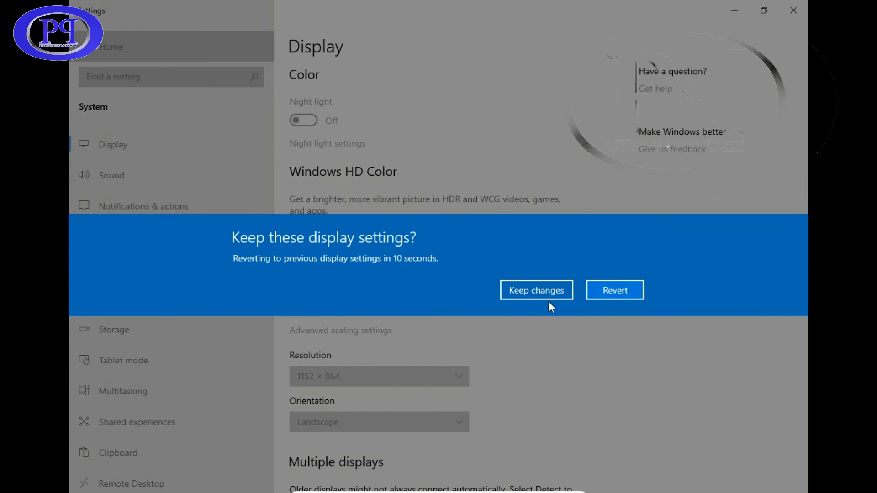
pyautogui.click(596, 289)
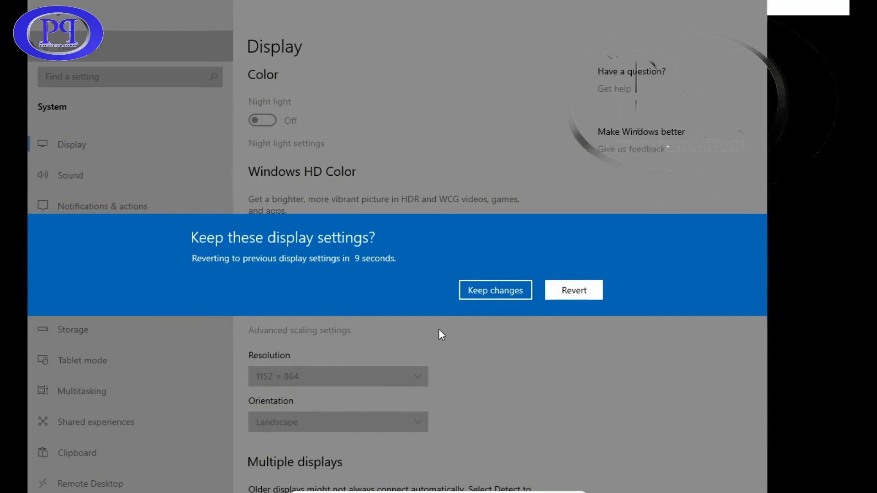
pyautogui.click(397, 376)
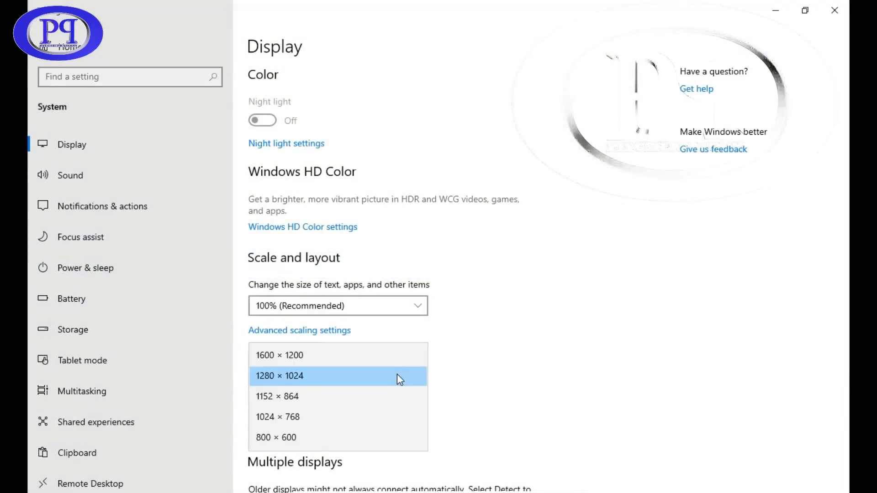
pyautogui.click(319, 417)
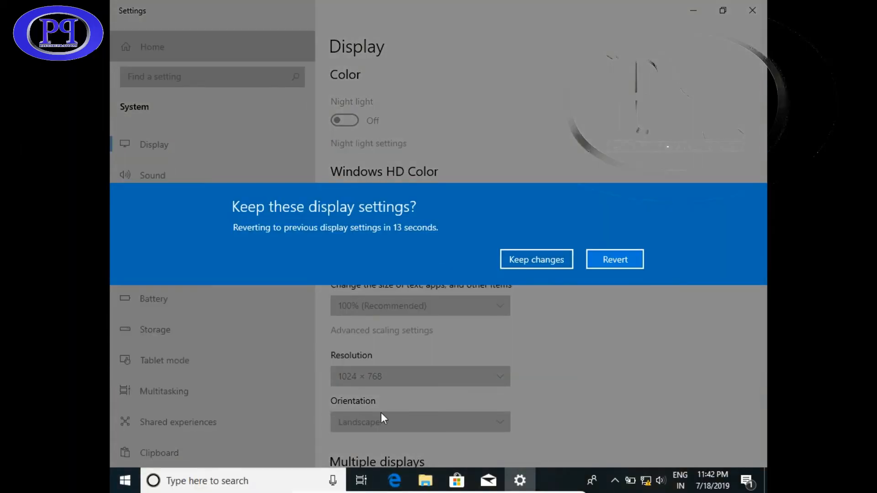
pyautogui.click(554, 262)
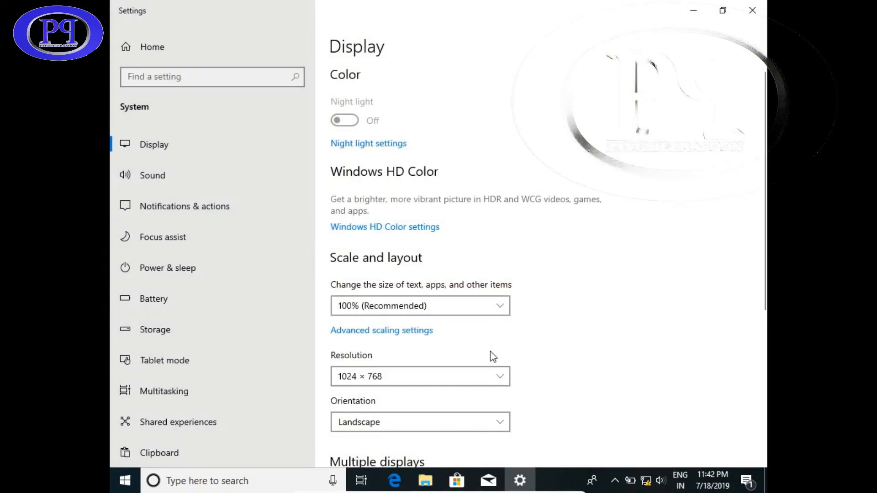
# Discard another trial resolution to stay at 1024 × 768, and scroll down the Display page
pyautogui.click(493, 379)
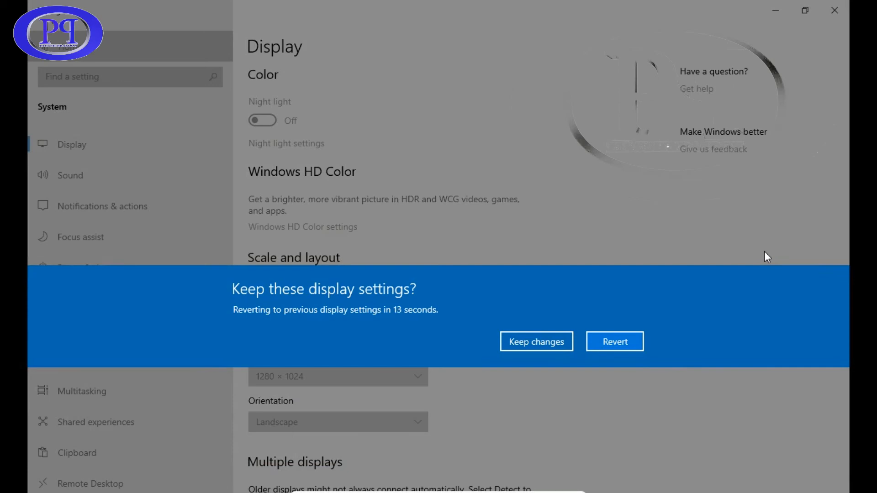
pyautogui.click(593, 341)
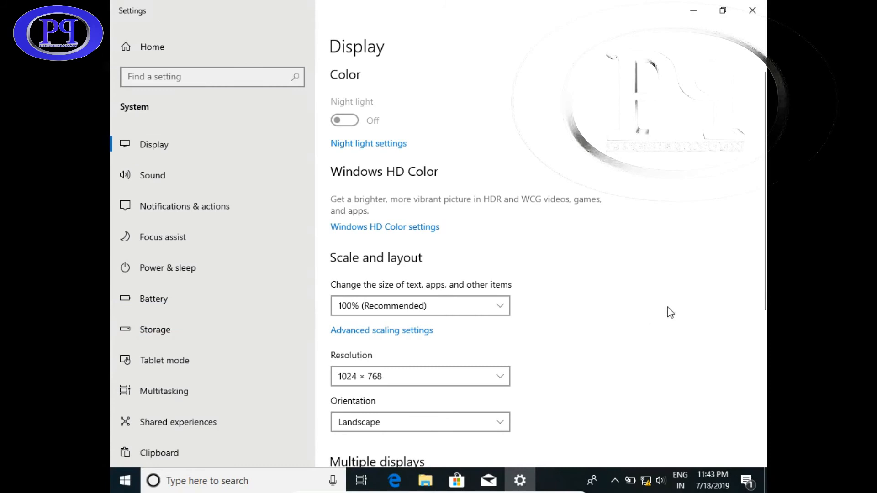
pyautogui.scroll(-5, 761, 292)
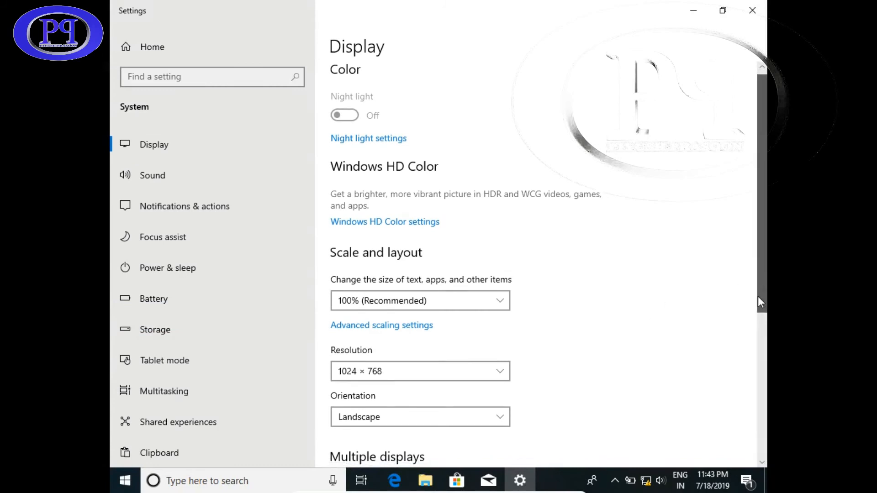
pyautogui.scroll(-1, 760, 292)
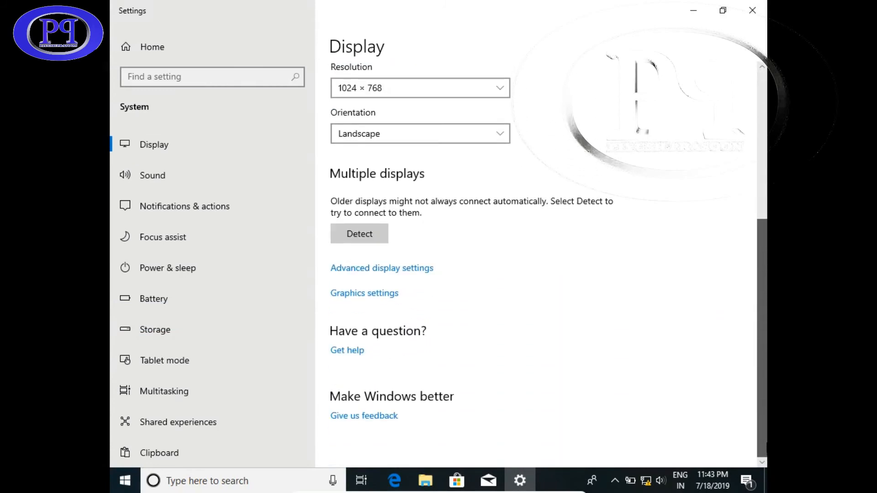
pyautogui.click(414, 267)
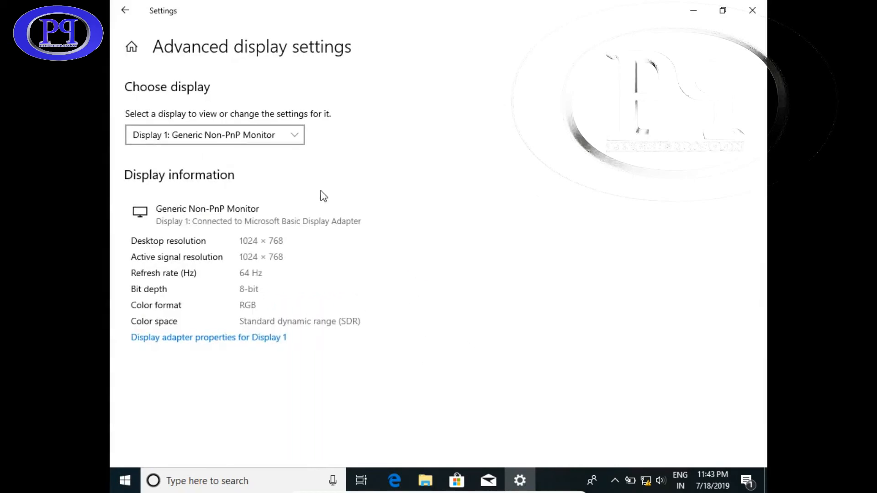
pyautogui.click(297, 140)
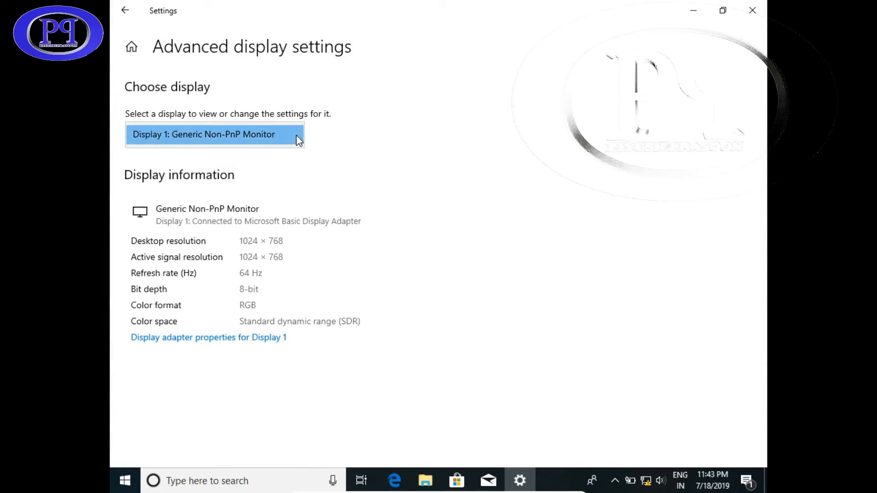
pyautogui.click(296, 135)
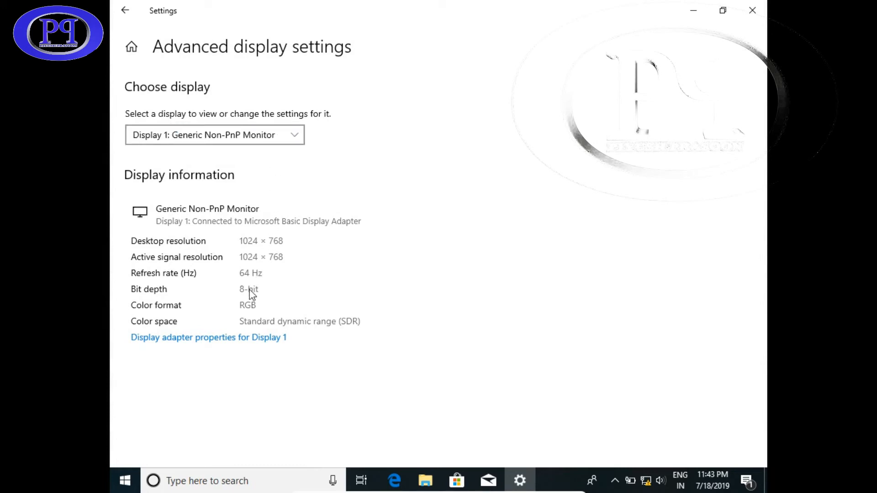
pyautogui.click(235, 341)
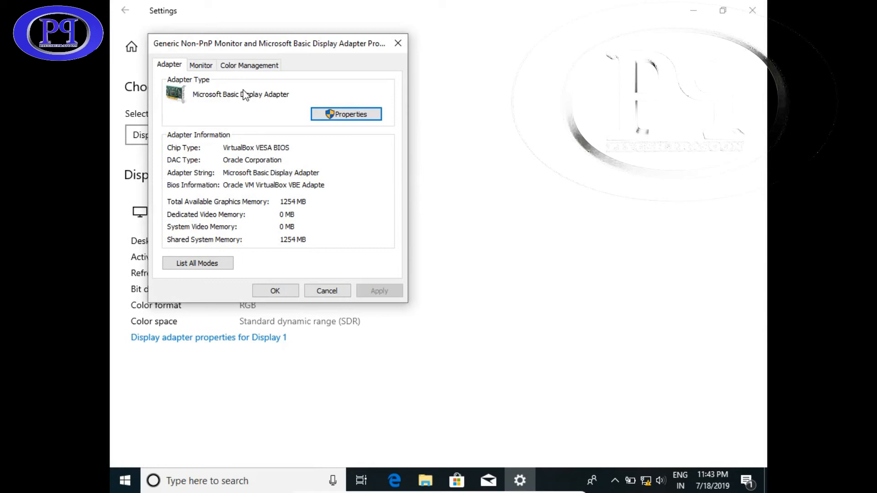
pyautogui.click(204, 67)
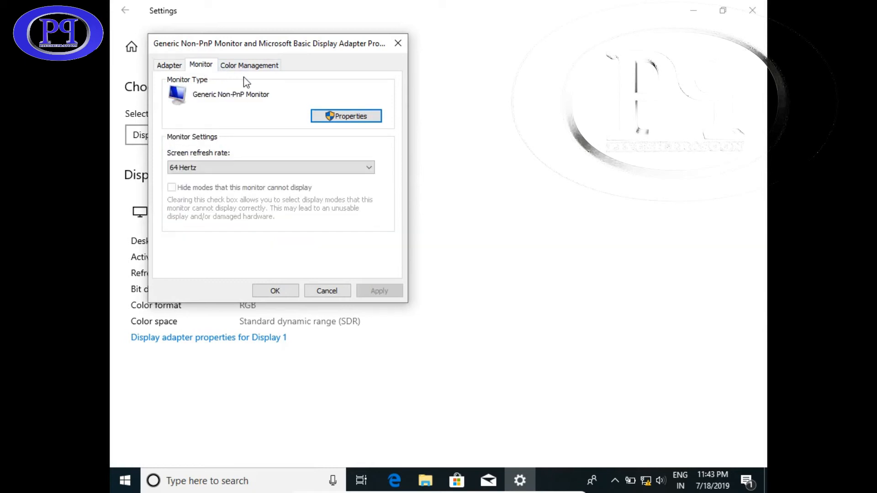
pyautogui.click(398, 44)
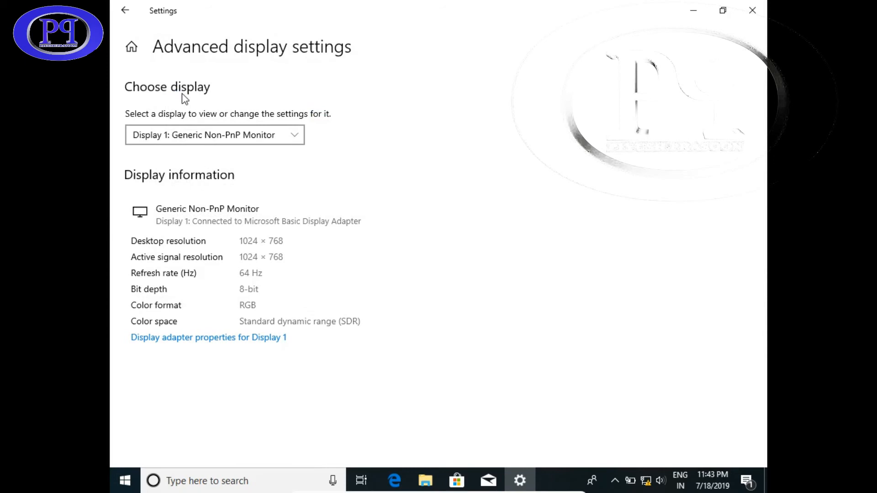
pyautogui.click(126, 10)
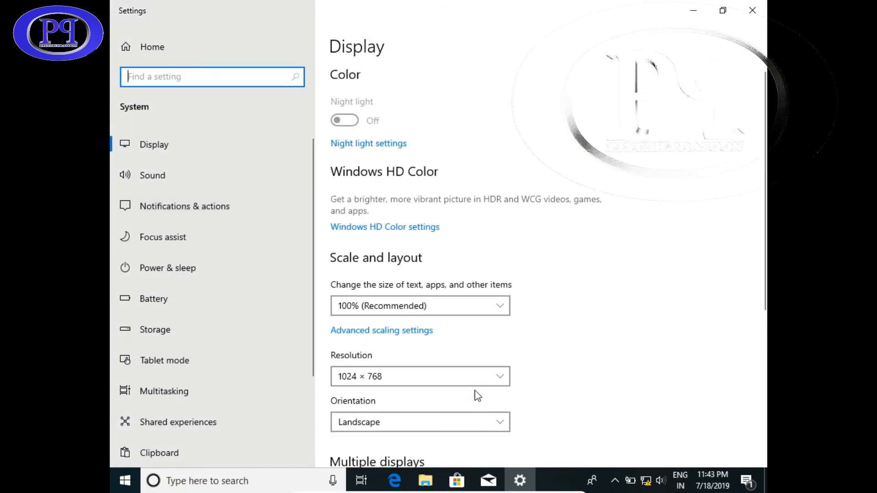
# Check the Display page for another connected display
pyautogui.scroll(-5, 475, 392)
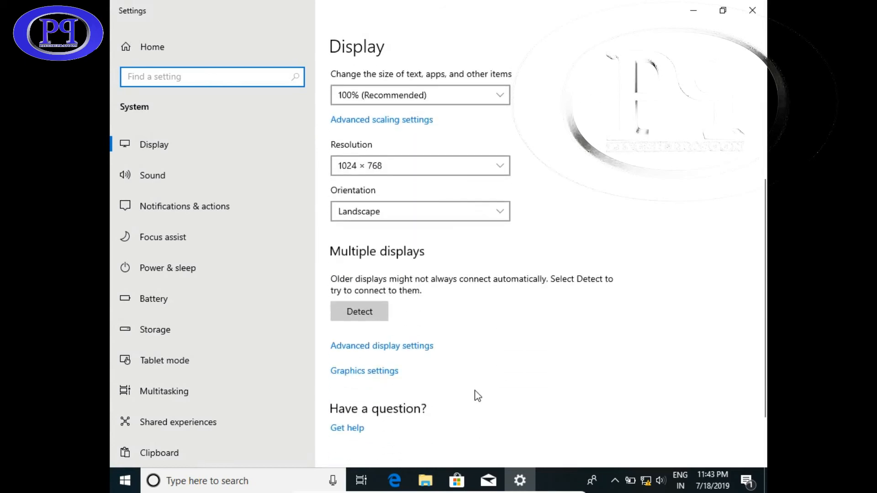
pyautogui.scroll(-2, 477, 396)
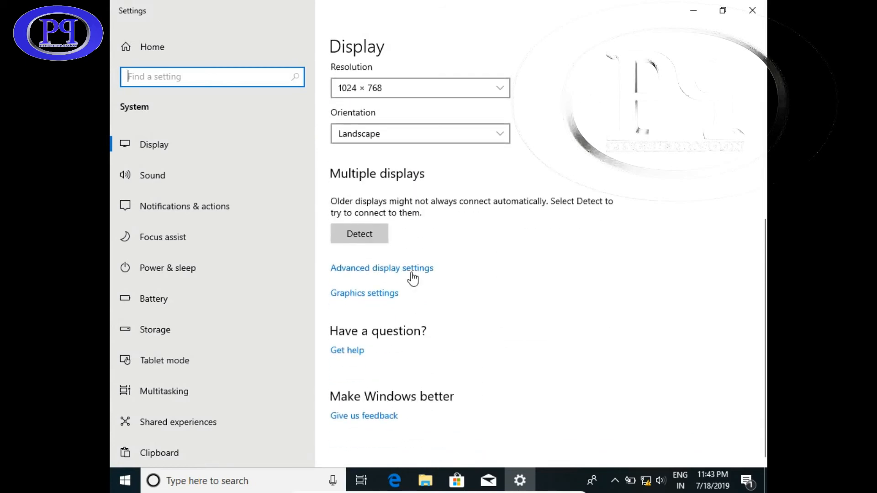
pyautogui.click(367, 234)
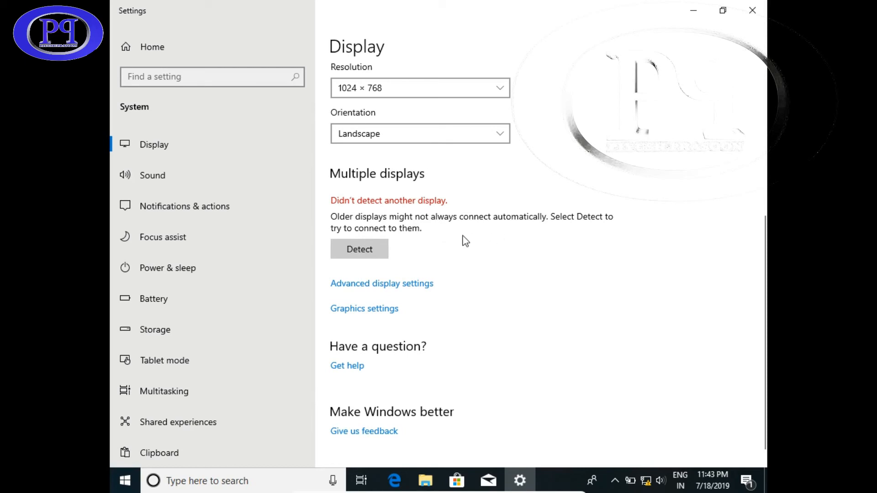
# In Graphics settings, browse the Universal app list and close it without choosing an app
pyautogui.click(383, 310)
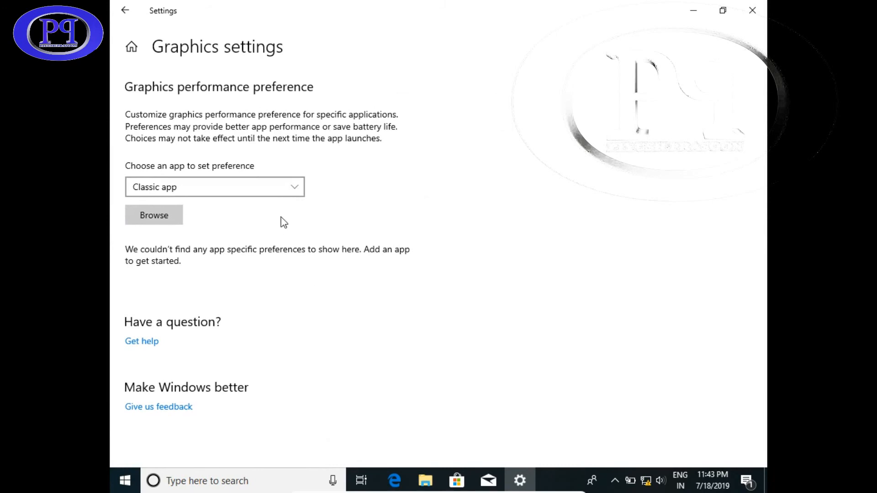
pyautogui.click(291, 191)
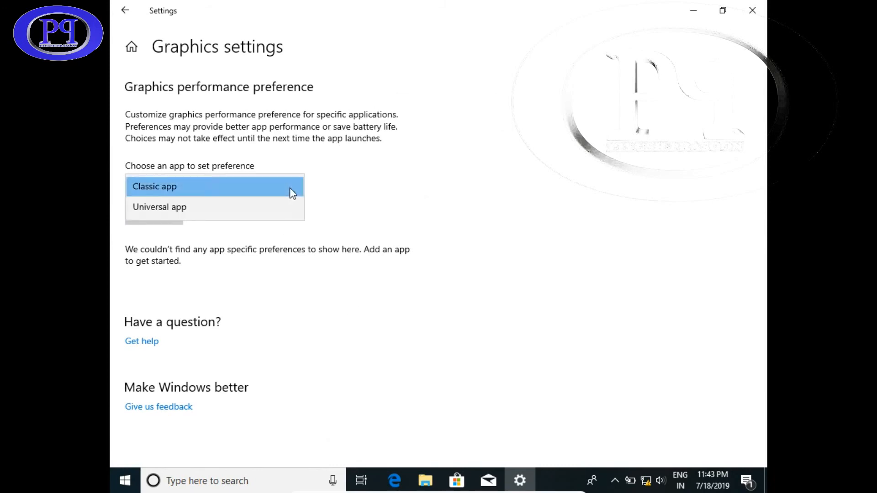
pyautogui.click(267, 208)
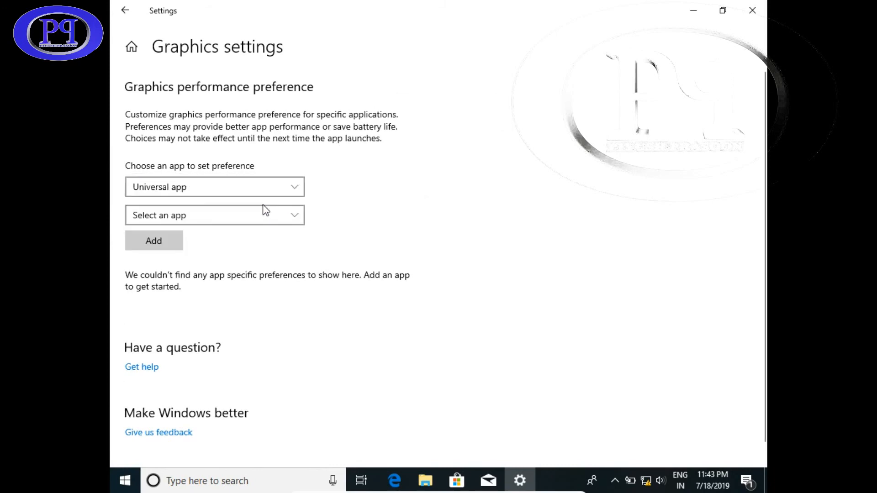
pyautogui.click(241, 211)
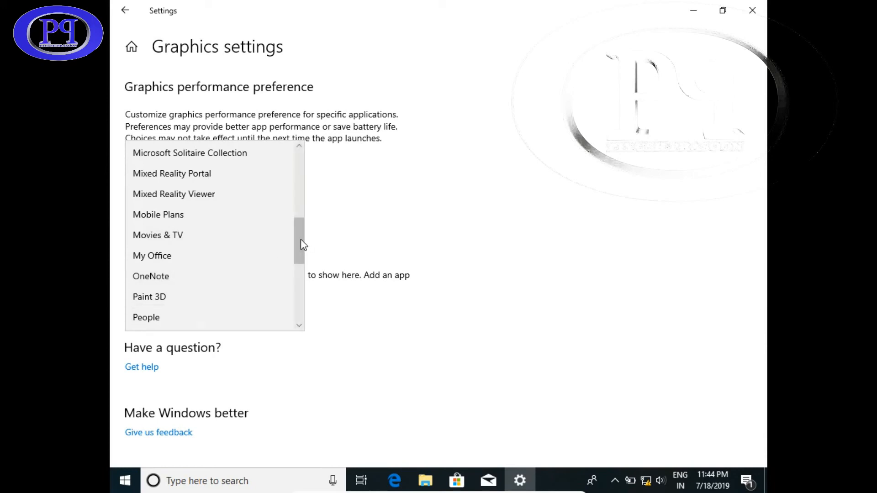
pyautogui.moveTo(300, 239); pyautogui.dragTo(295, 315)
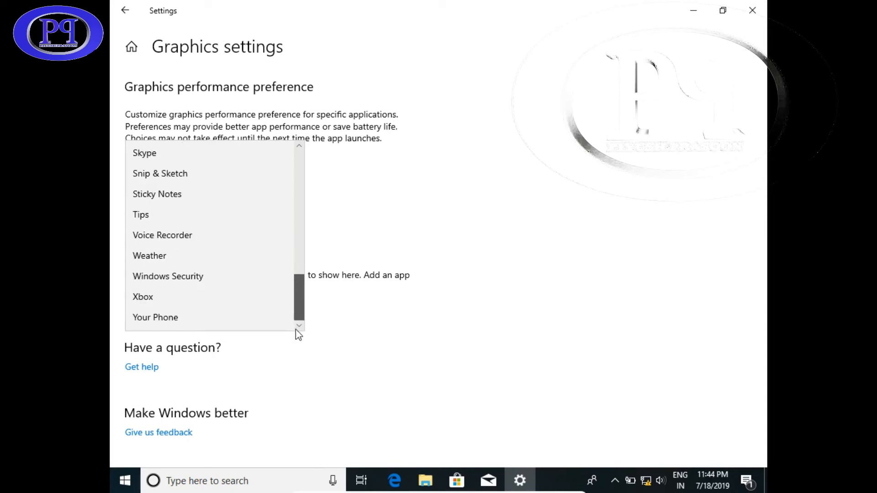
pyautogui.click(346, 243)
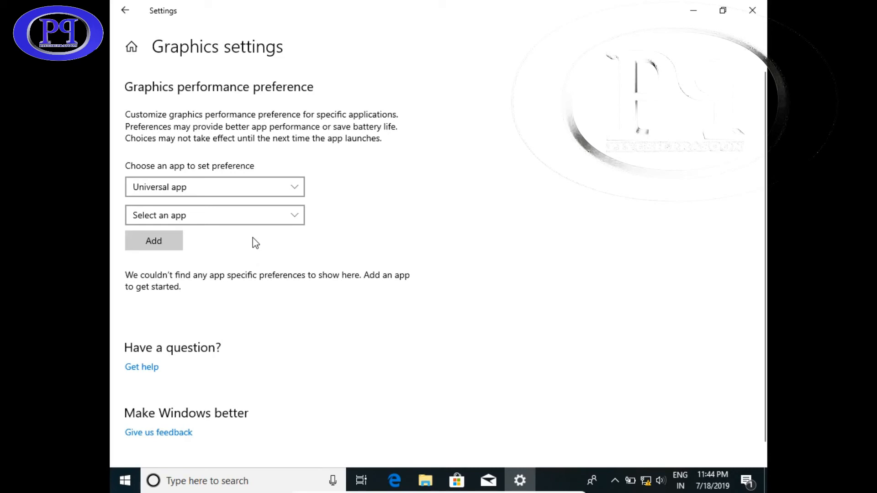
# Set the graphics preference app type to Classic app and go back to Display
pyautogui.click(283, 188)
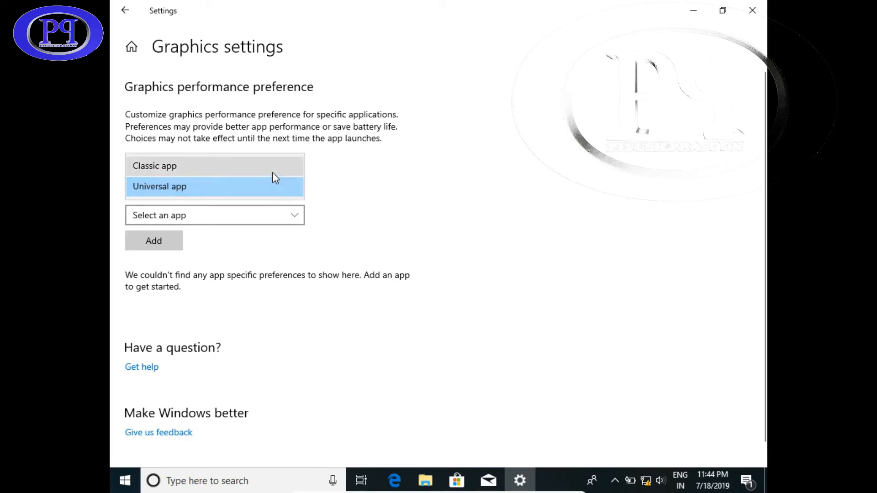
pyautogui.click(272, 169)
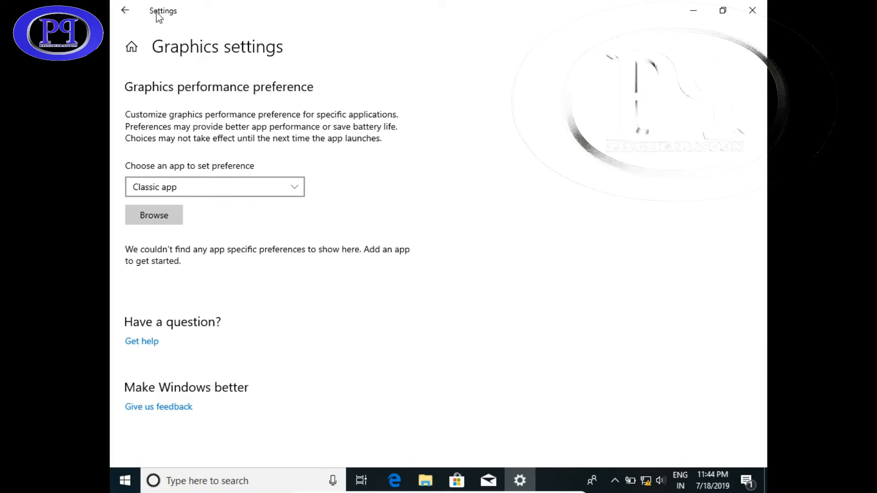
pyautogui.click(125, 11)
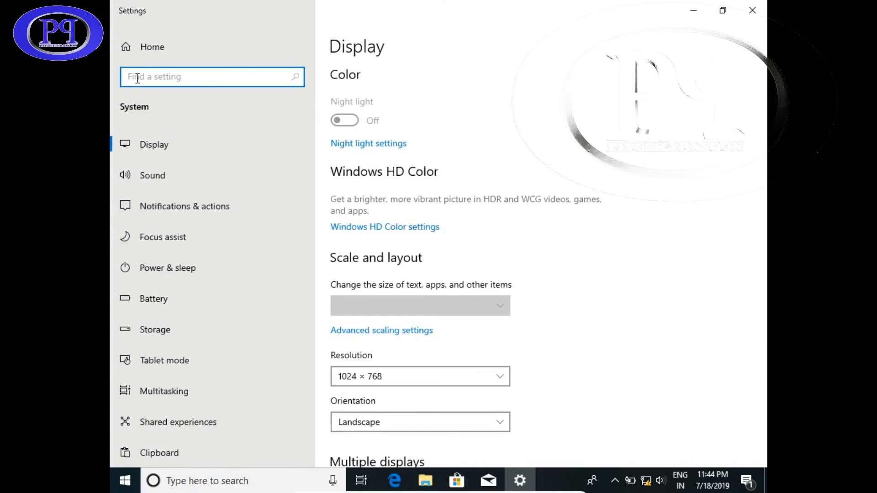
# Switch resolution to 1152 × 864, revert to 1024 × 768, and close Settings
pyautogui.scroll(-5, 522, 334)
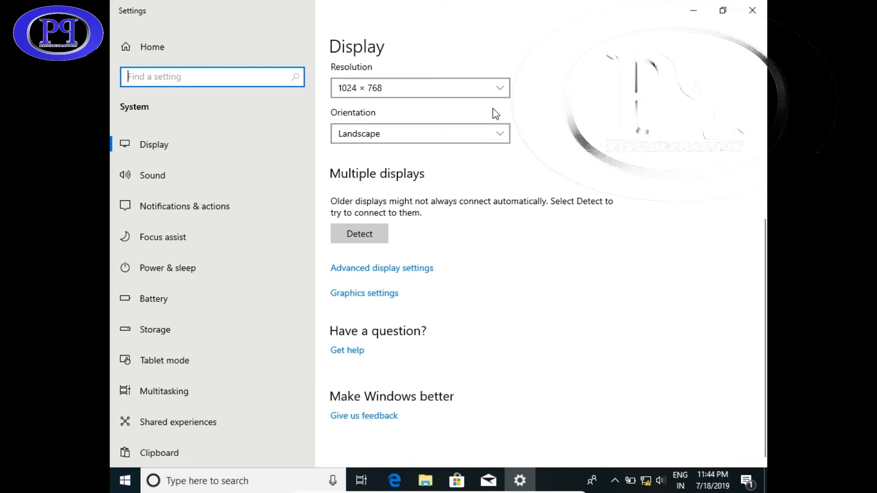
pyautogui.click(502, 90)
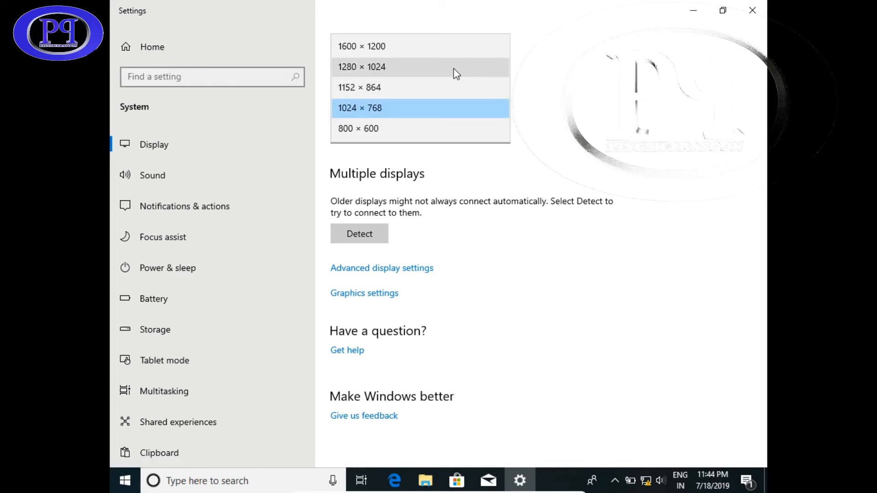
pyautogui.click(427, 89)
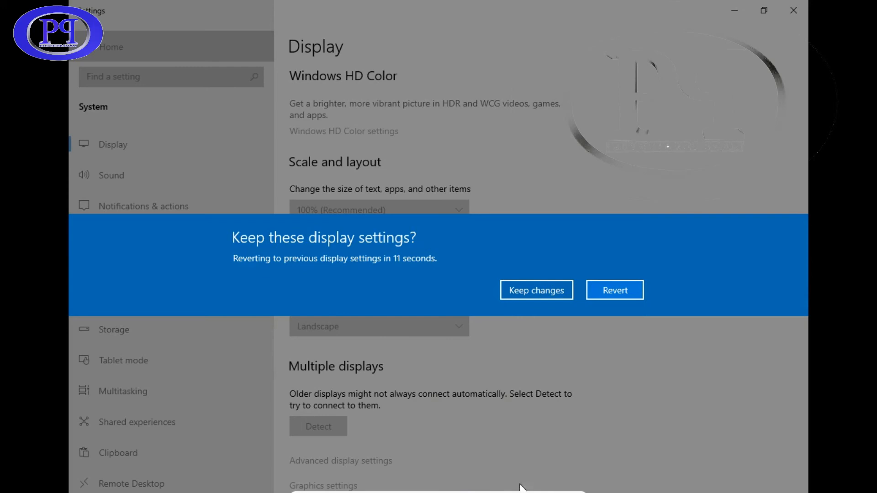
pyautogui.click(626, 287)
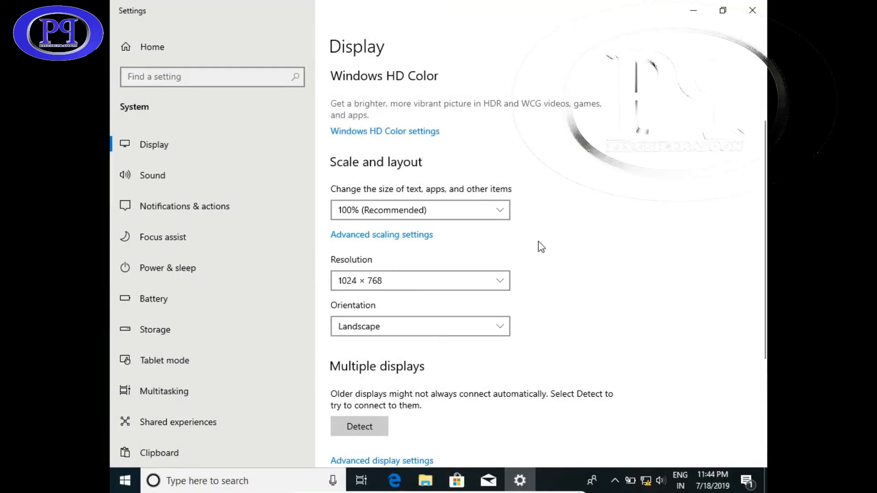
pyautogui.click(753, 13)
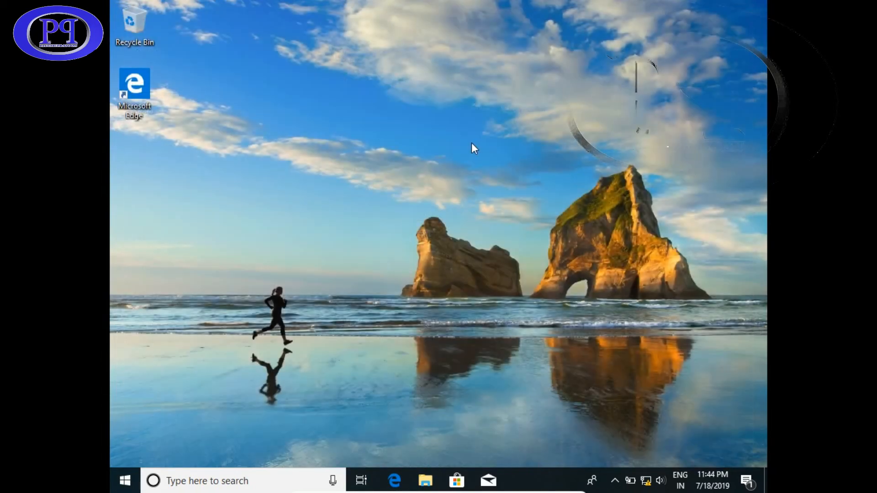
# Refresh the guest desktop and open File Explorer with Win+E
pyautogui.rightClick(366, 182)
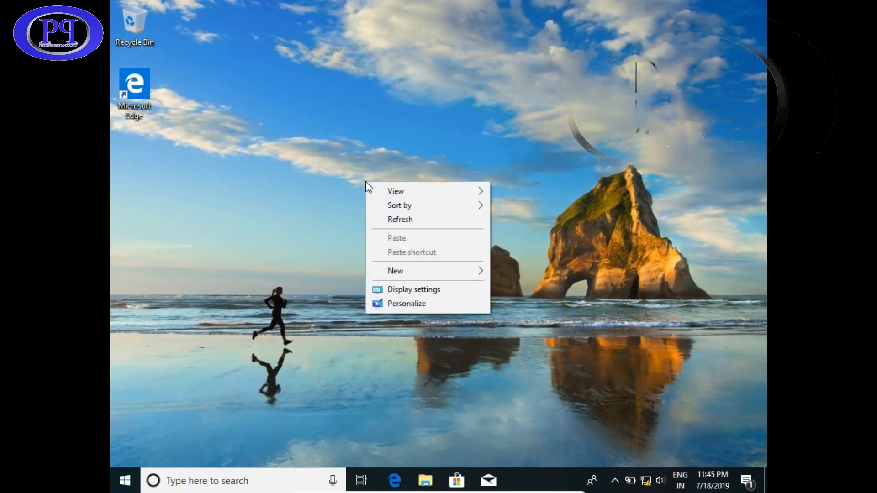
pyautogui.click(393, 220)
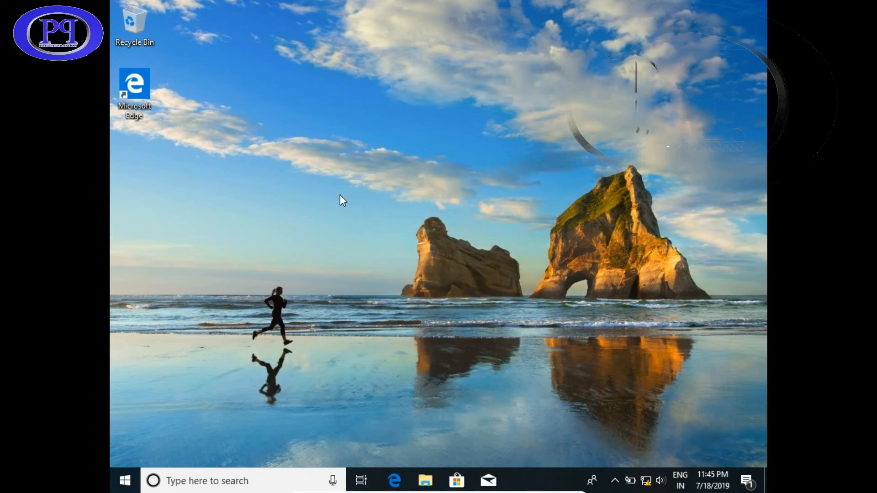
pyautogui.press('super+e')
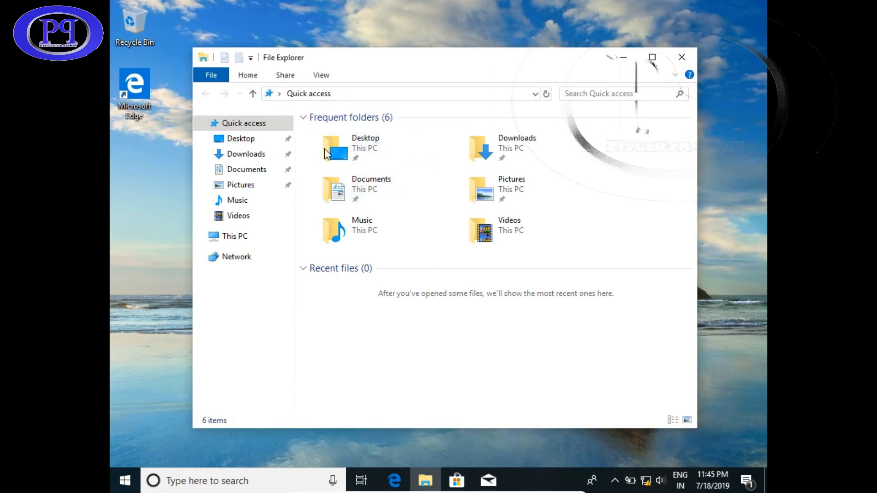
# Eject the Windows 10 installation disc from CD Drive (E:) in This PC
pyautogui.click(237, 236)
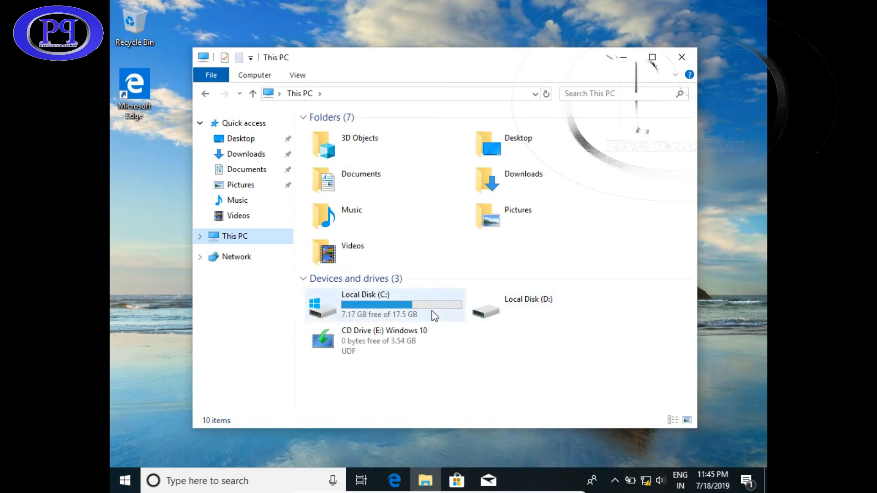
pyautogui.rightClick(380, 338)
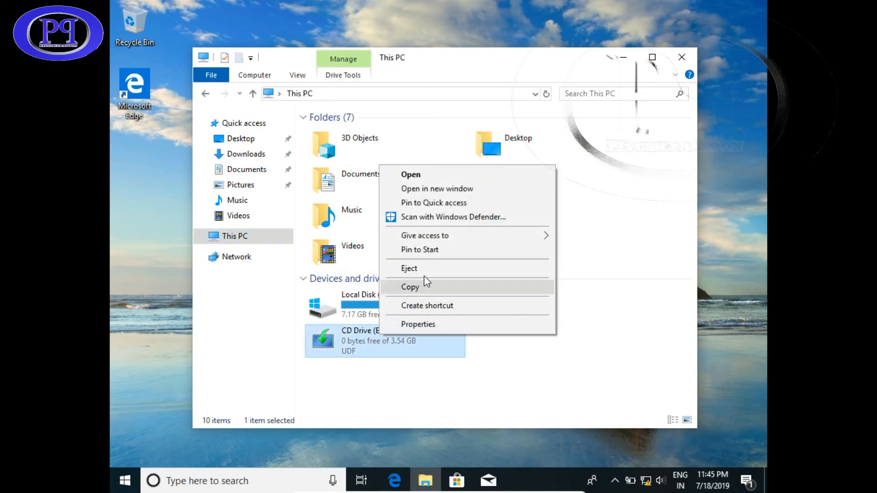
pyautogui.click(430, 270)
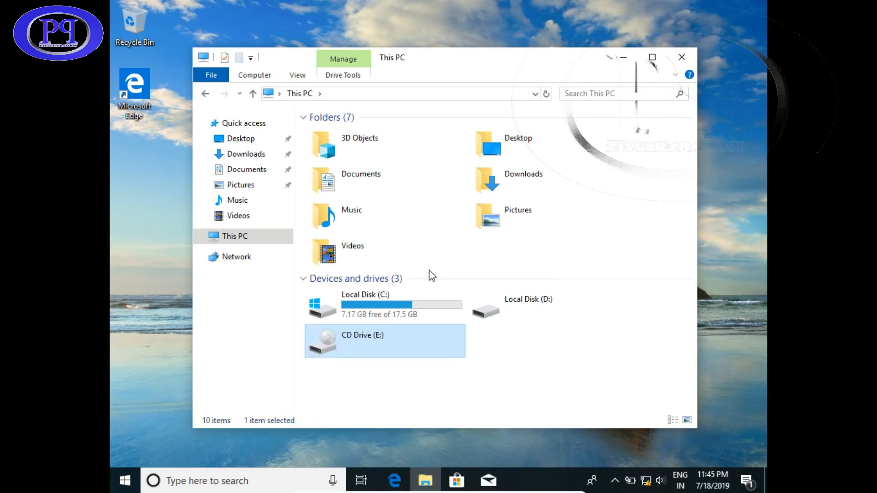
pyautogui.click(491, 373)
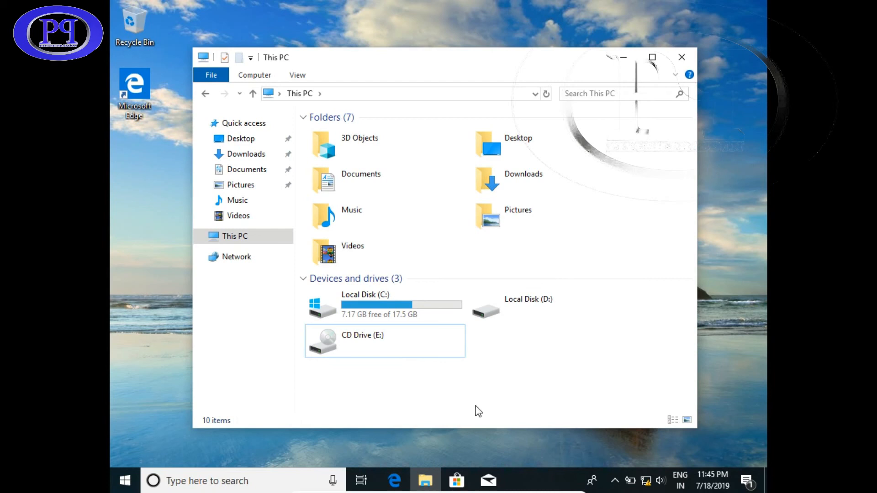
# Format Local Disk (D:) as NTFS, accepting the data-erase warning and completion notice
pyautogui.doubleClick(530, 302)
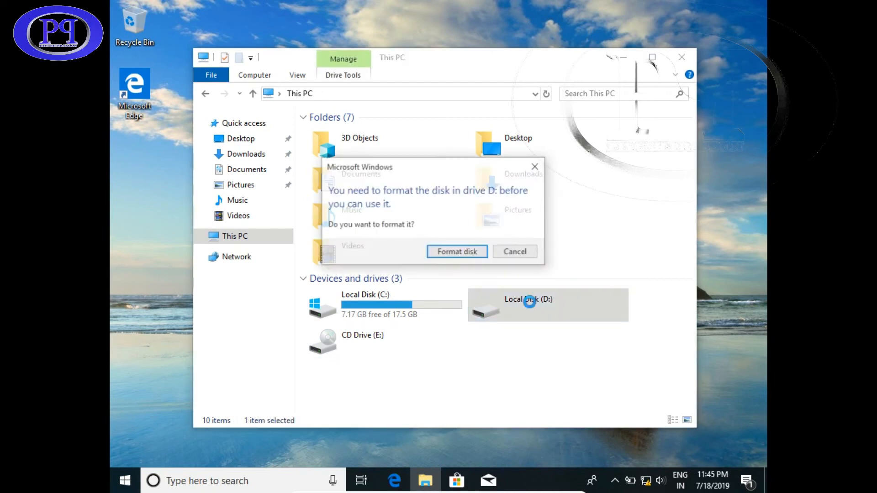
pyautogui.click(476, 253)
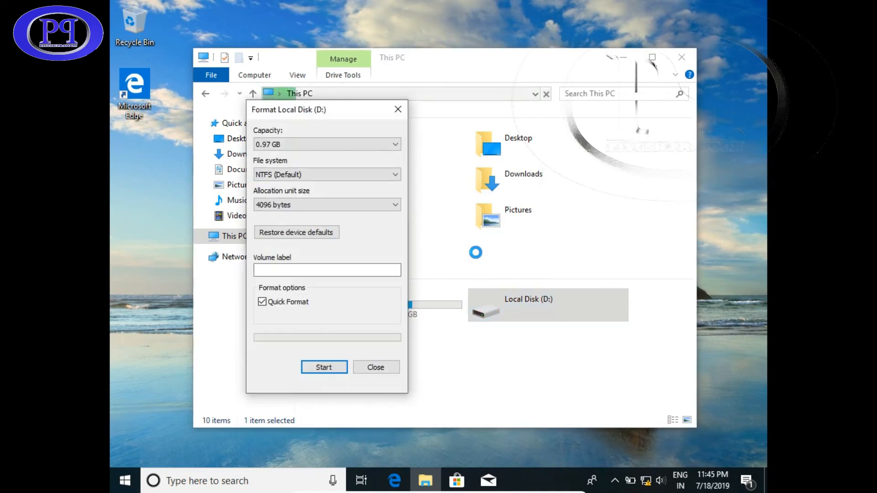
pyautogui.click(329, 368)
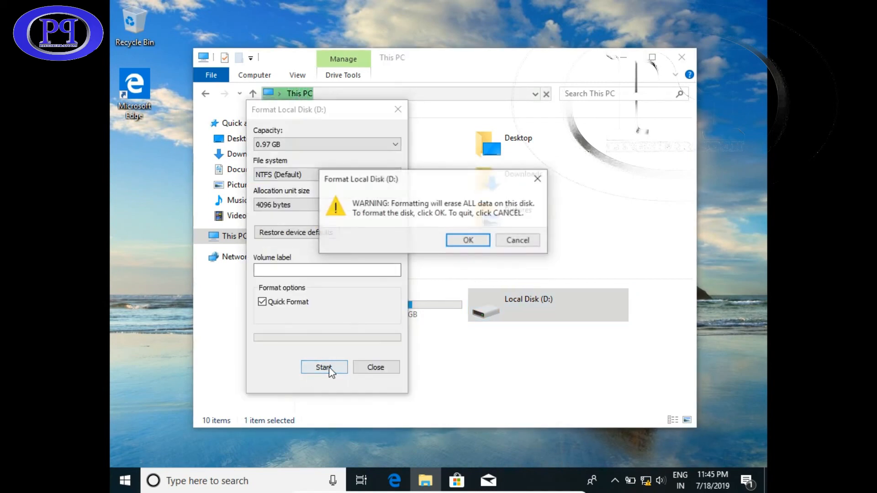
pyautogui.click(471, 251)
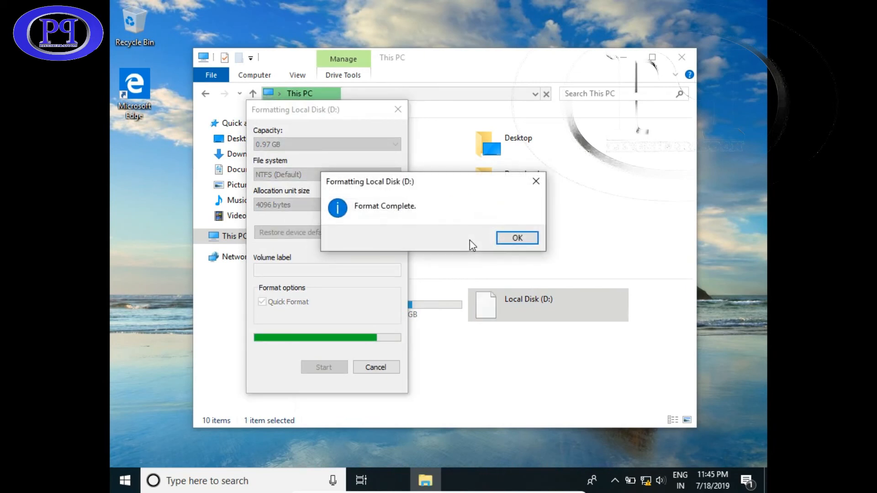
pyautogui.click(516, 240)
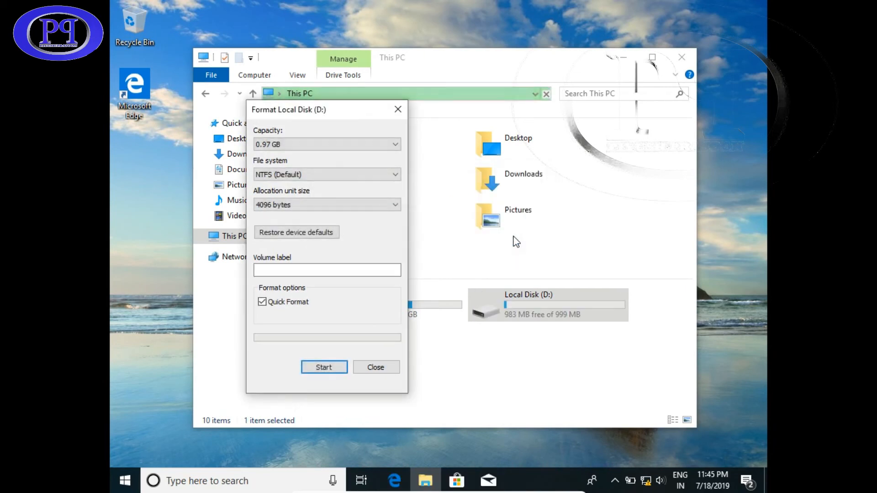
pyautogui.click(398, 110)
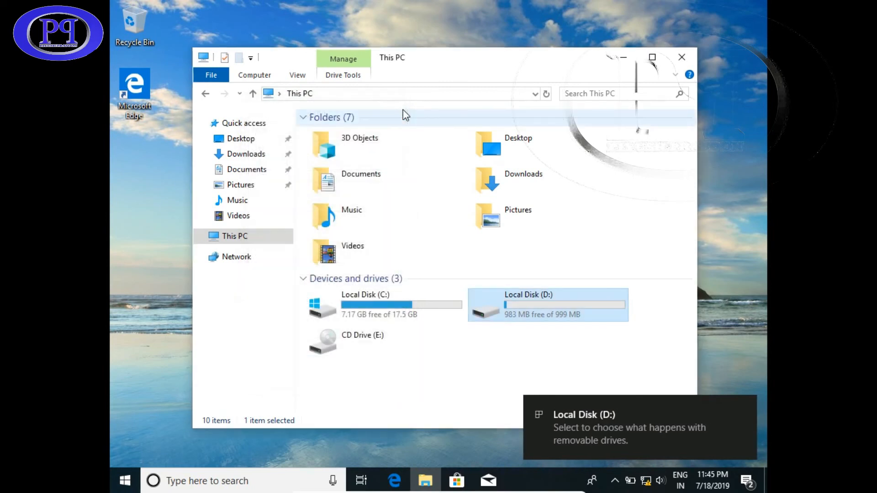
# Confirm Local Disk (D:) is empty and C: holds the Windows folders, returning to This PC
pyautogui.doubleClick(541, 300)
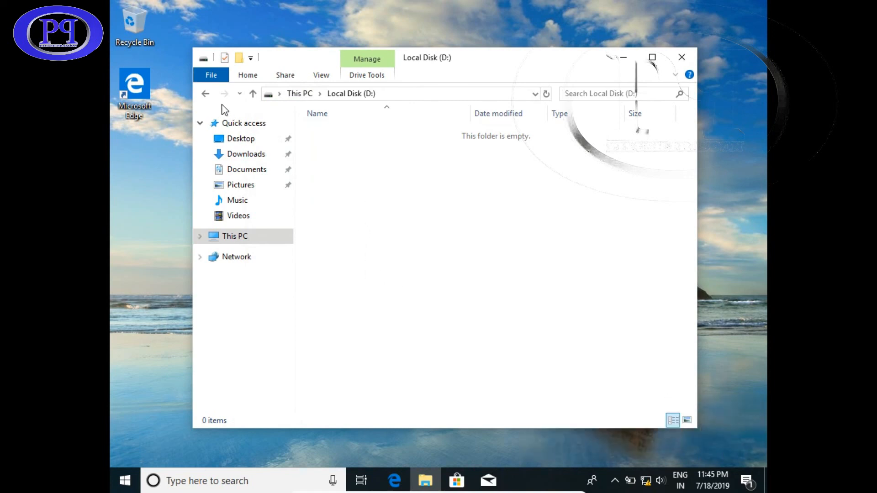
pyautogui.click(205, 93)
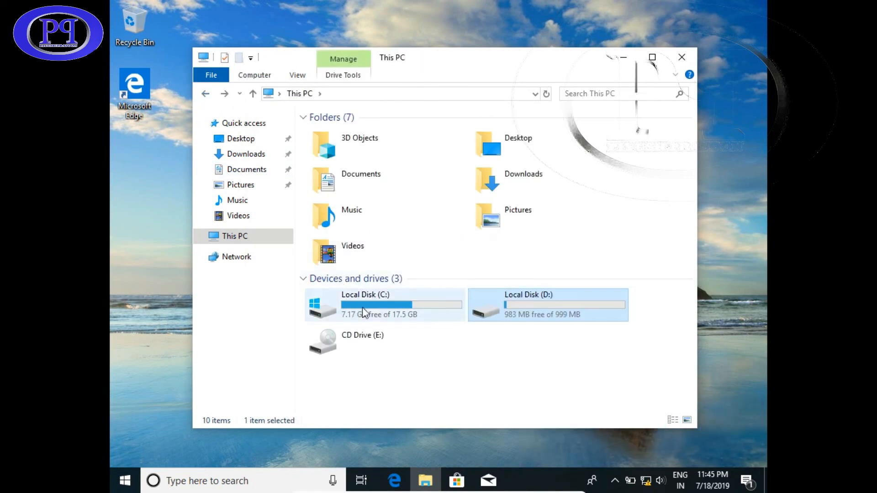
pyautogui.doubleClick(373, 312)
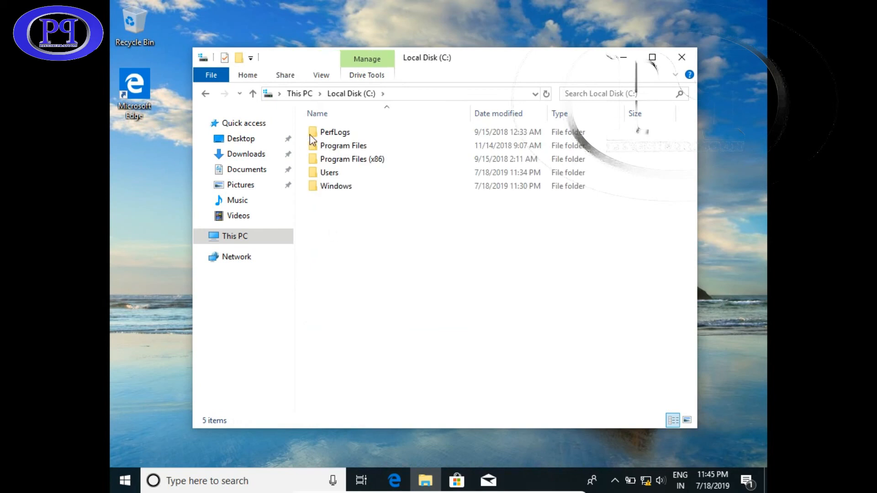
pyautogui.click(205, 93)
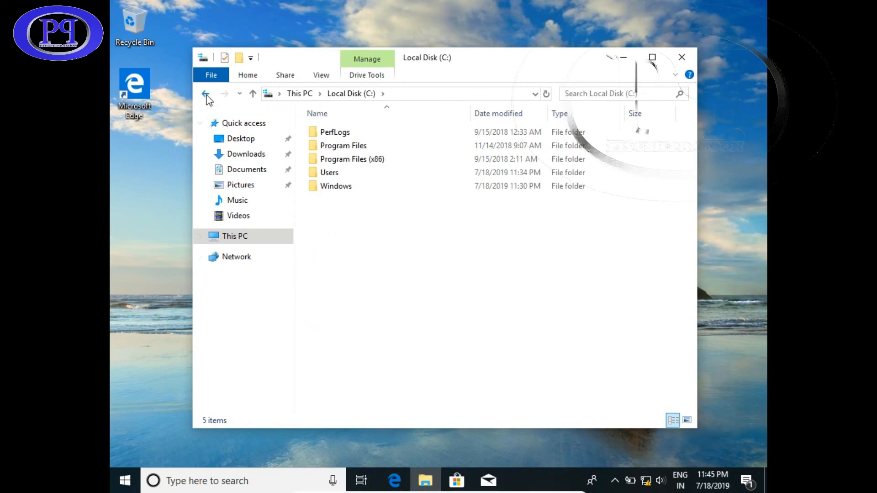
# Open This PC's Properties as a maximized System window, then Advanced system settings
pyautogui.rightClick(233, 243)
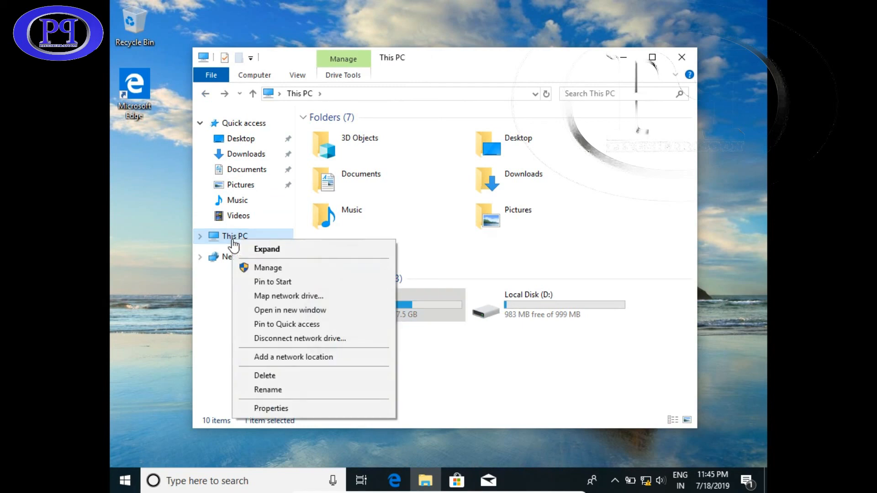
pyautogui.click(285, 410)
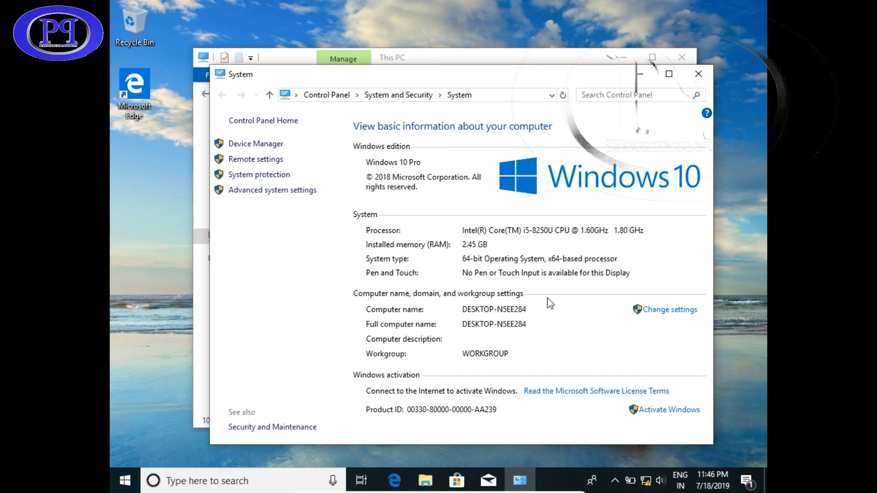
pyautogui.doubleClick(467, 79)
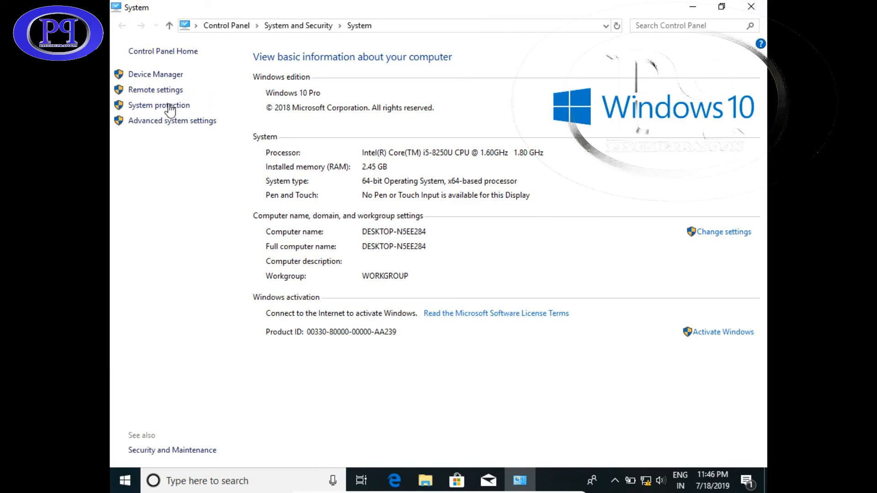
pyautogui.click(177, 121)
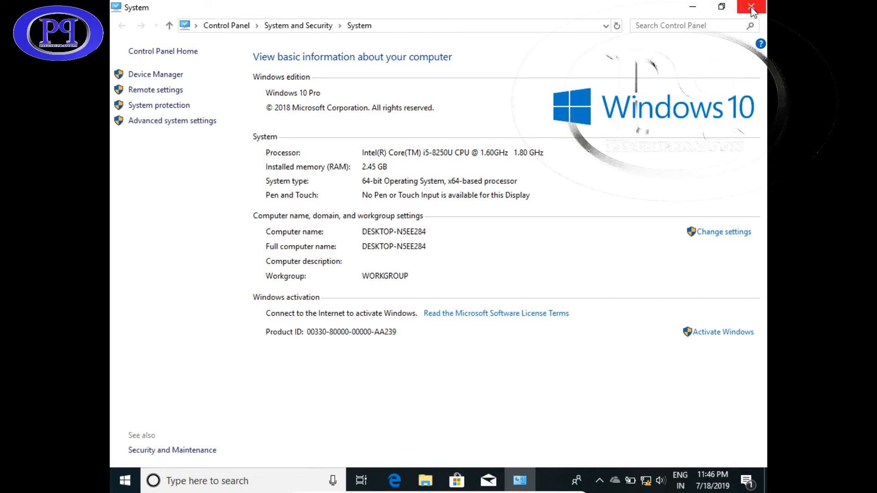
# Search 'part' in Start and launch 'Create and format hard disk partitions'
pyautogui.click(129, 481)
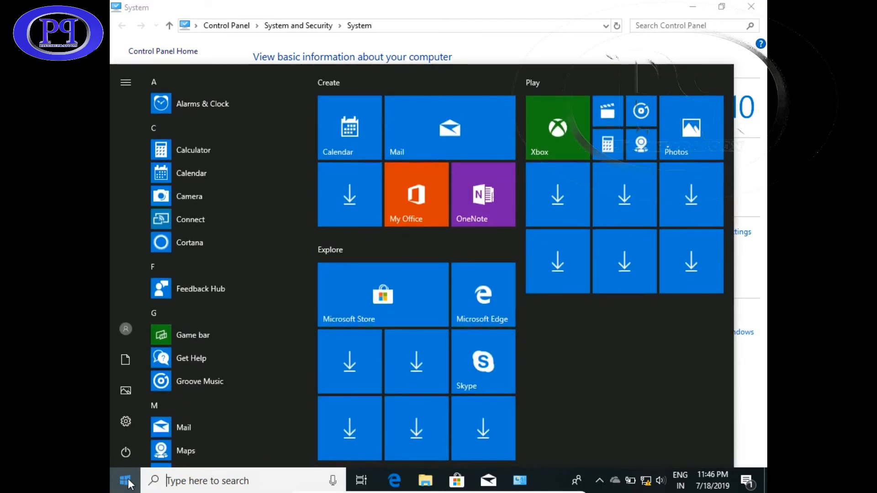
pyautogui.write('disk')
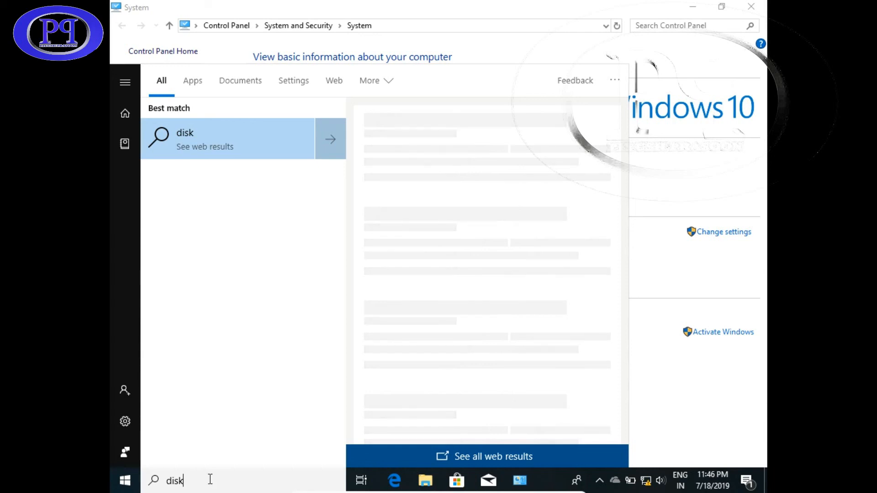
pyautogui.press('BackSpace')
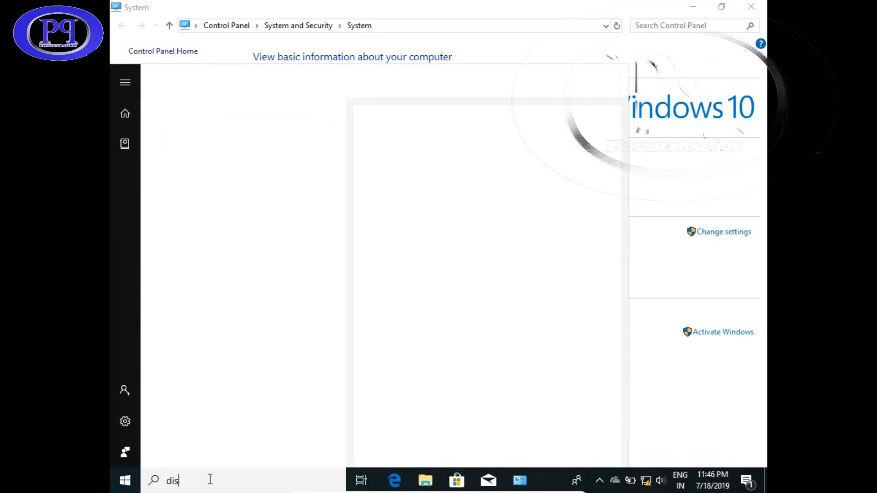
pyautogui.press('BackSpace')
pyautogui.press('BackSpace')
pyautogui.press('BackSpace')
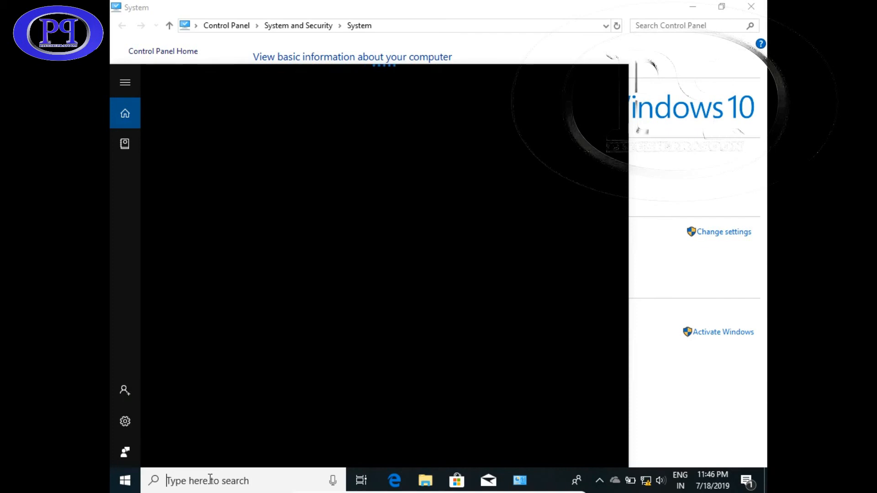
pyautogui.write('part')
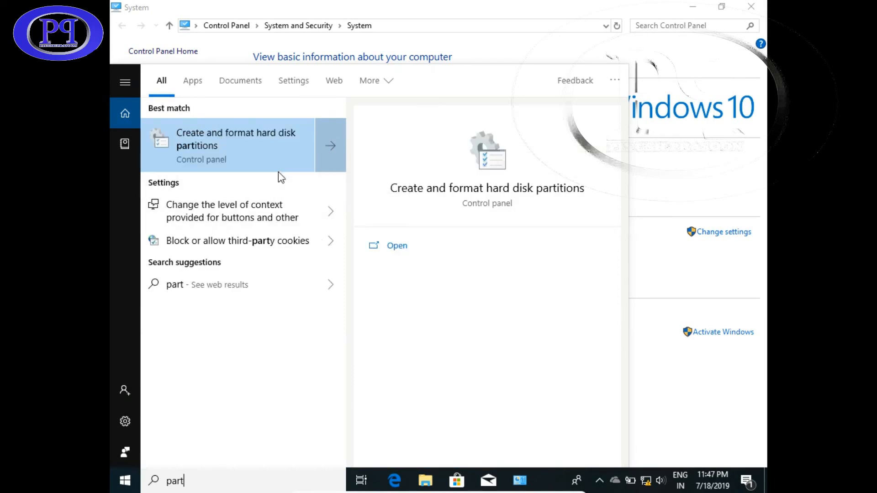
pyautogui.click(238, 147)
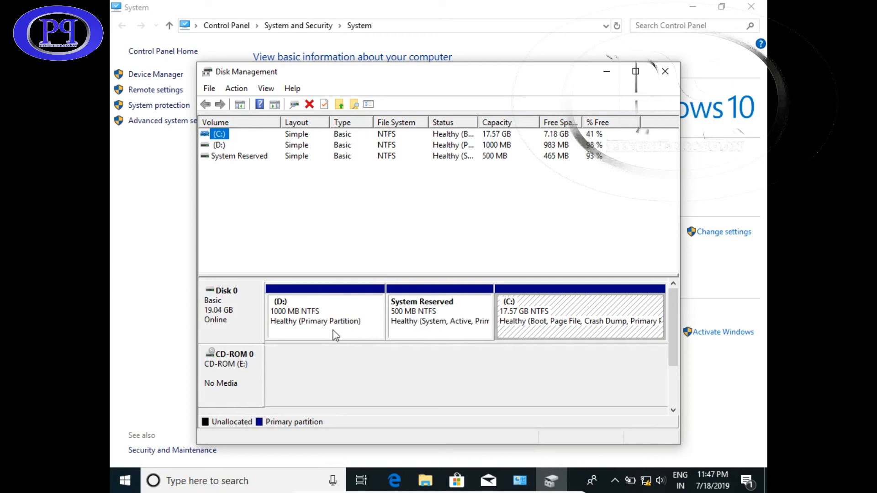
# Inspect the D:, System Reserved and C: partitions, then close Disk Management
pyautogui.click(357, 333)
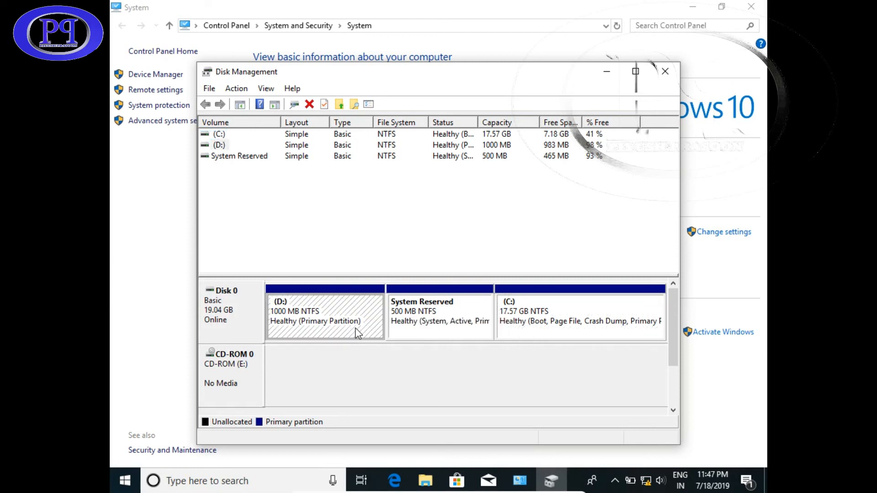
pyautogui.click(437, 317)
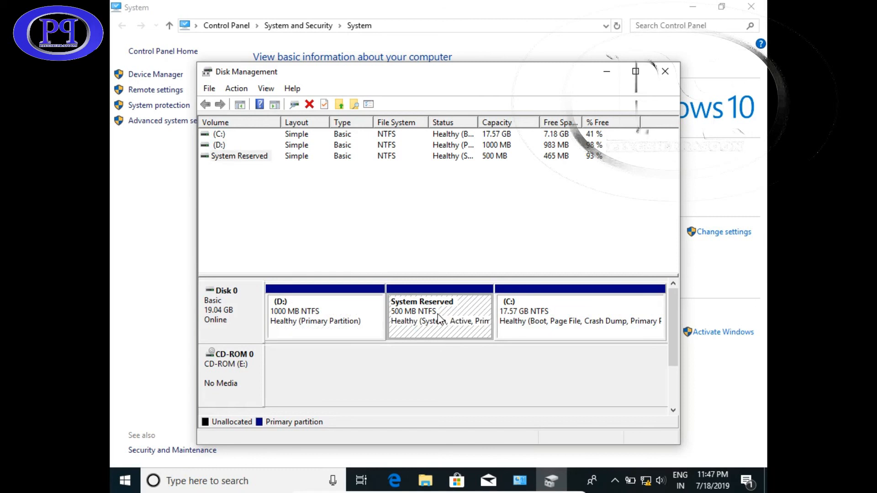
pyautogui.click(536, 316)
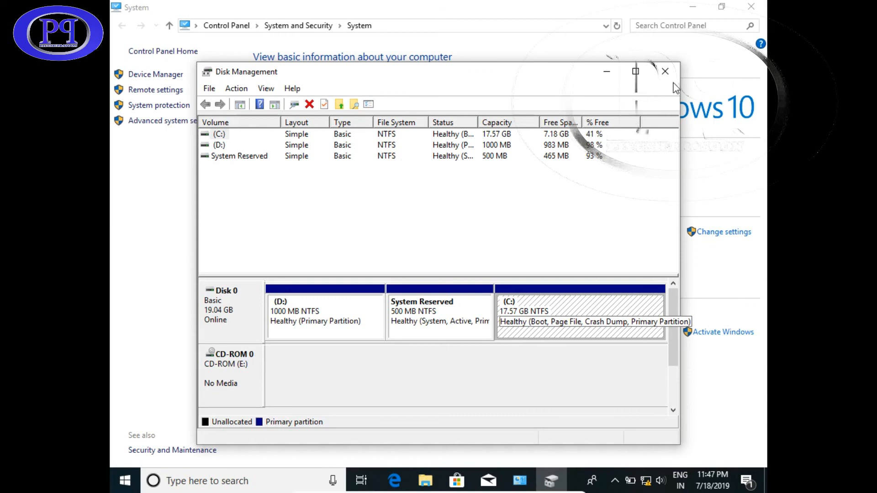
pyautogui.click(665, 71)
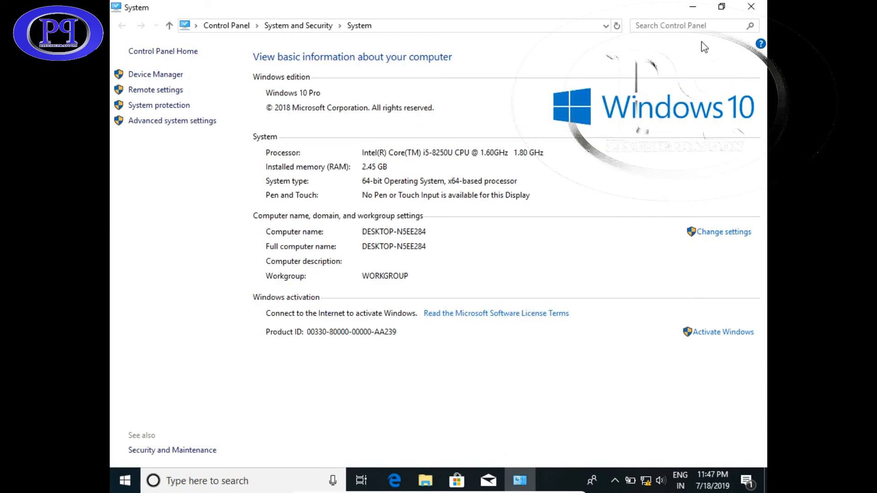
# Close the System and This PC windows and take the VM out of full-screen
pyautogui.click(751, 7)
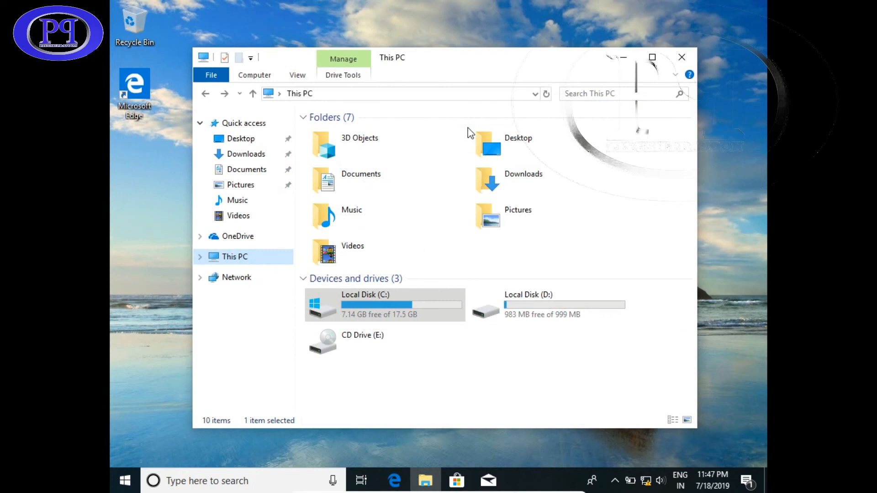
pyautogui.click(679, 62)
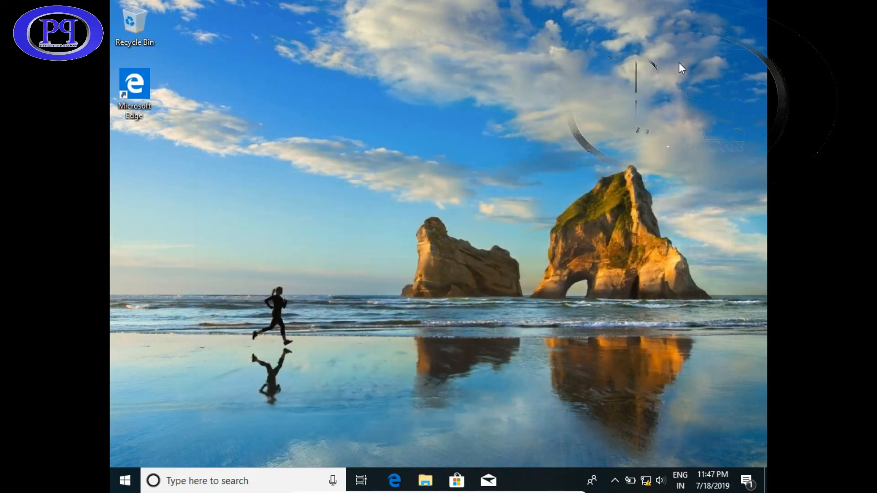
pyautogui.moveTo(439, 488)
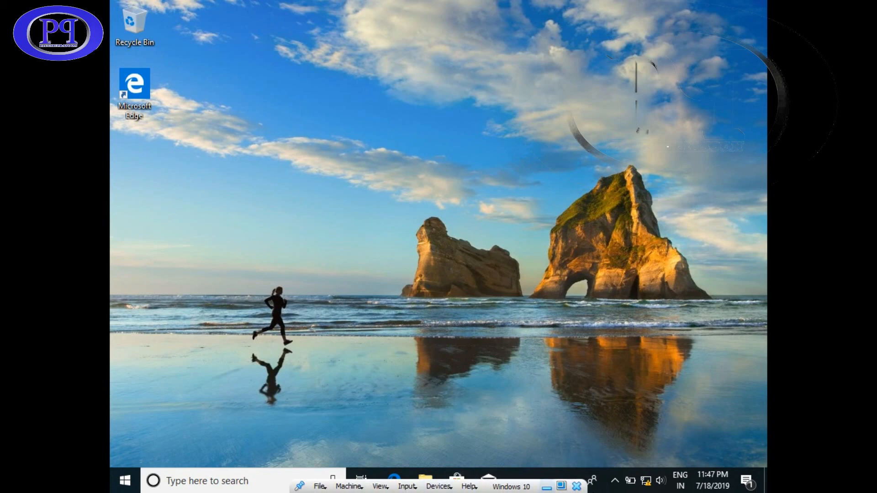
pyautogui.click(562, 486)
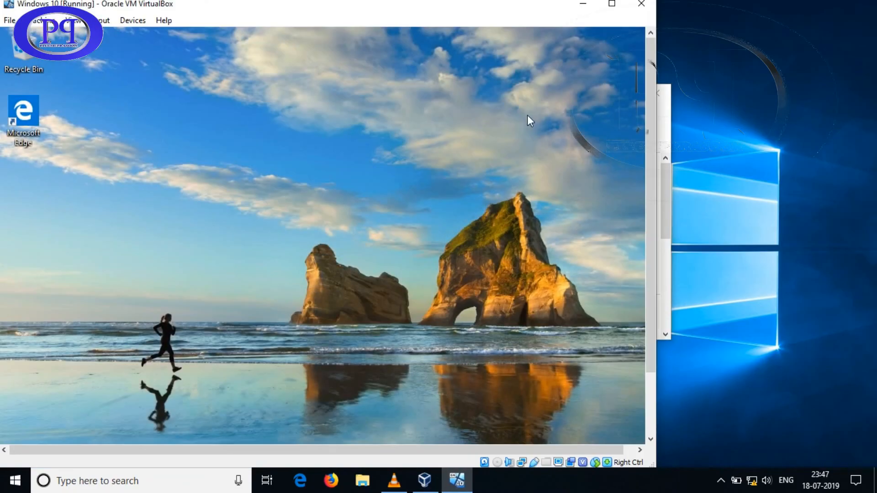
# Reposition the VM window so the VirtualBox Manager is visible beside it
pyautogui.moveTo(417, 27); pyautogui.dragTo(514, 42)
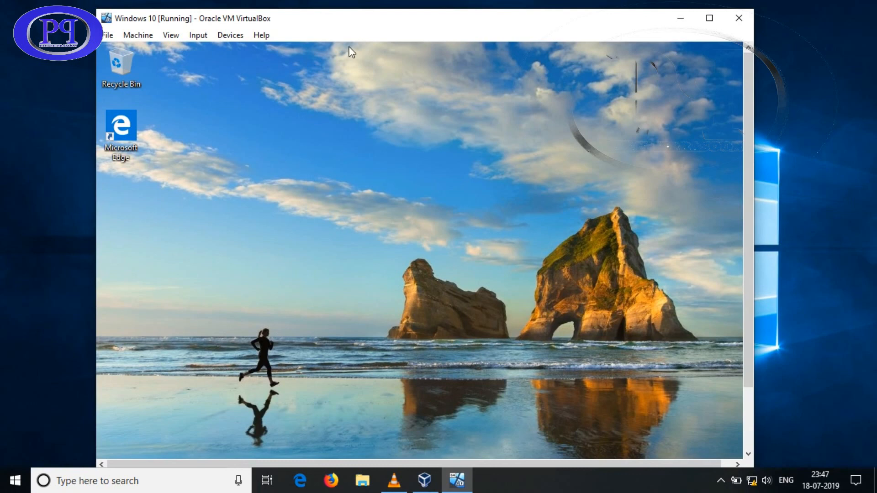
pyautogui.moveTo(352, 51); pyautogui.dragTo(638, 131)
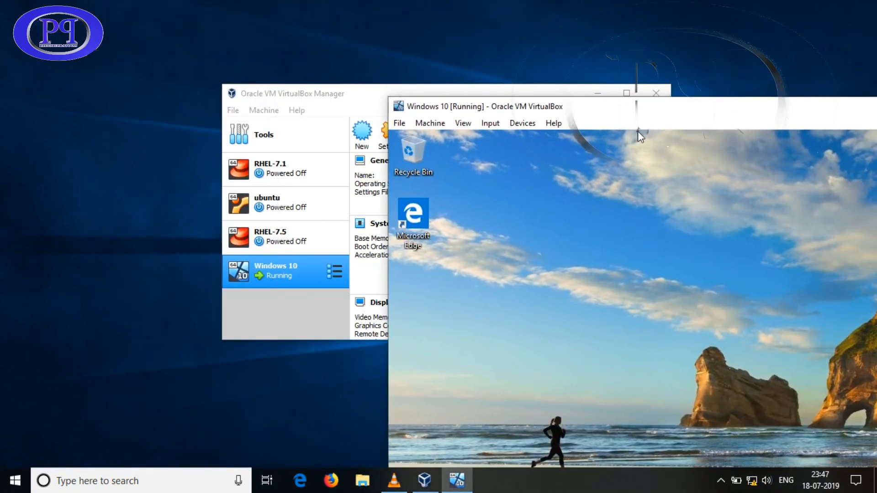
pyautogui.moveTo(609, 85); pyautogui.dragTo(610, 81)
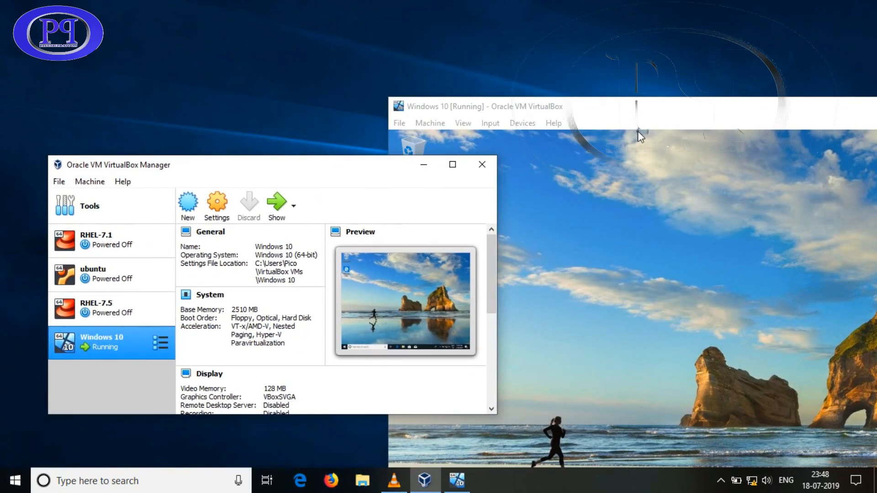
pyautogui.moveTo(638, 130); pyautogui.dragTo(383, 34)
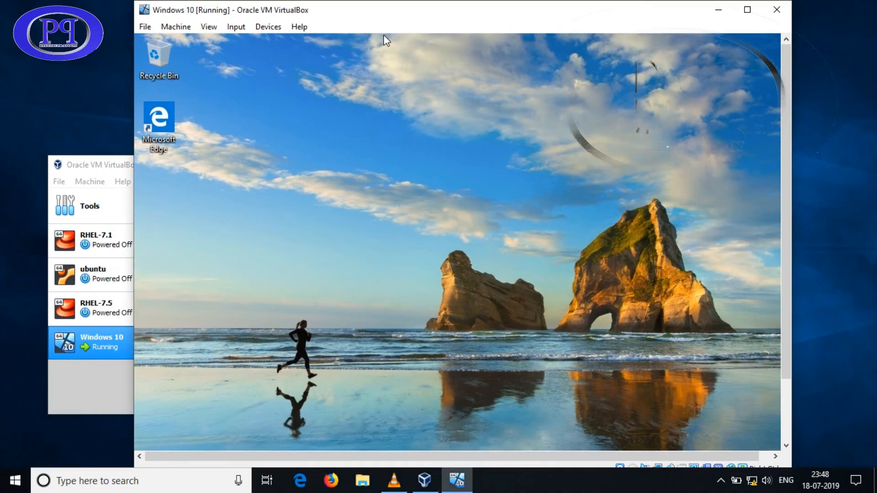
pyautogui.moveTo(384, 36)
pyautogui.mouseDown()
pyautogui.moveTo(384, 71)
pyautogui.moveTo(373, 38)
pyautogui.mouseUp()
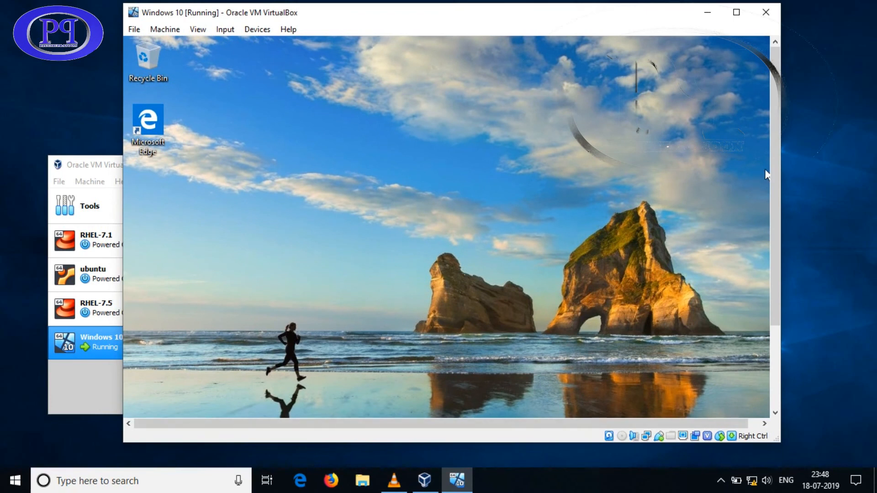
pyautogui.moveTo(775, 177); pyautogui.dragTo(775, 279)
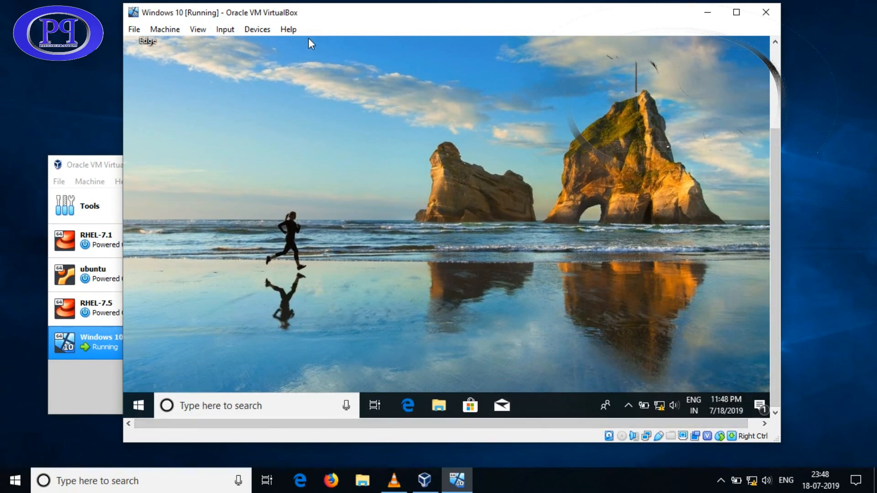
pyautogui.moveTo(308, 38); pyautogui.dragTo(372, 41)
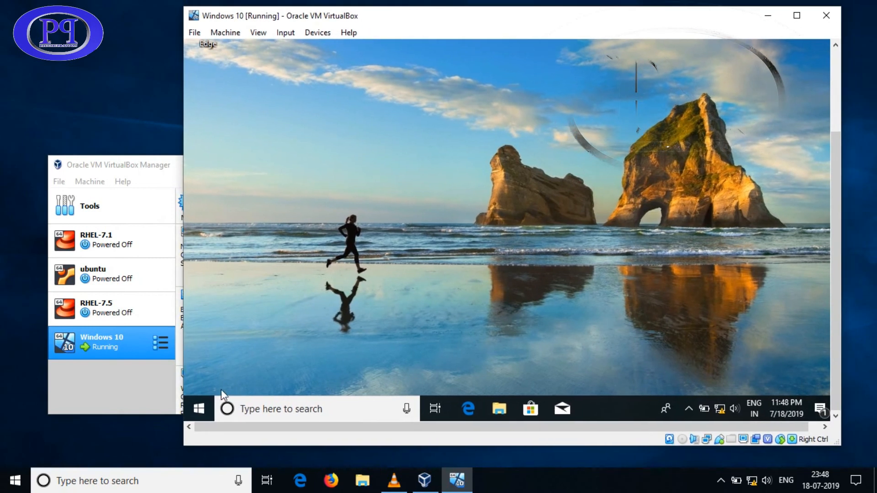
# Shut down the Windows 10 guest from its Start menu and bring the Manager forward
pyautogui.click(206, 401)
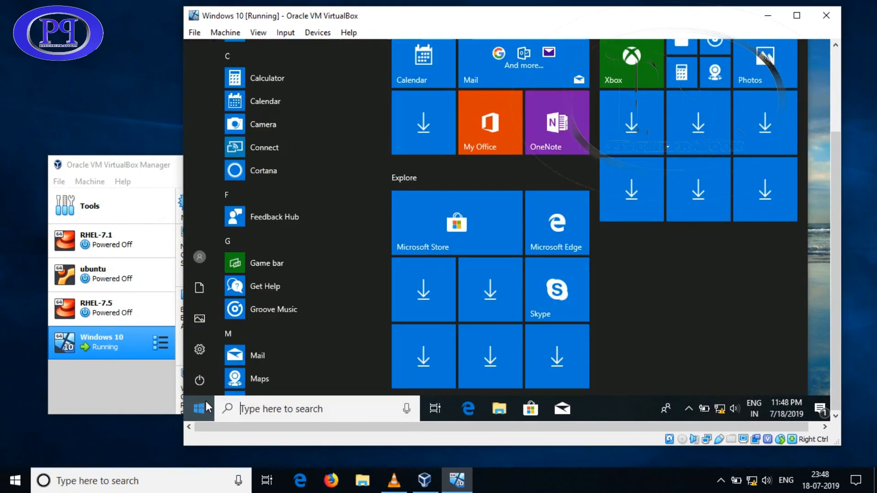
pyautogui.click(202, 378)
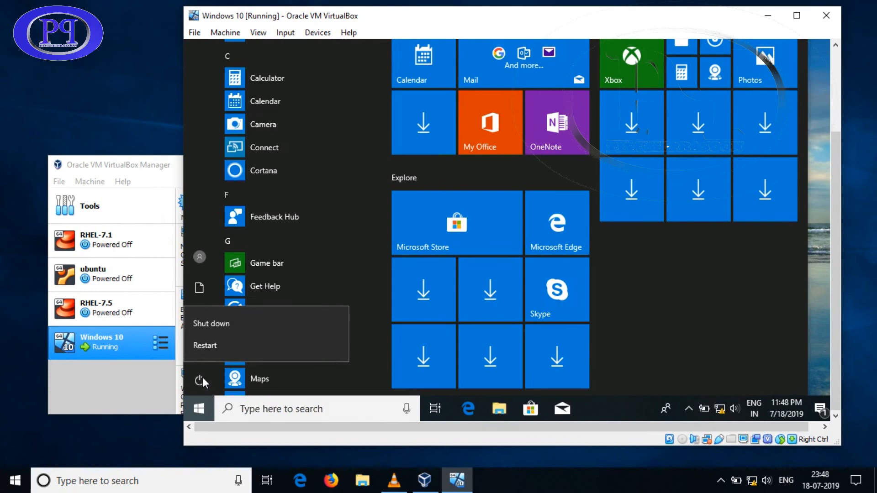
pyautogui.click(221, 319)
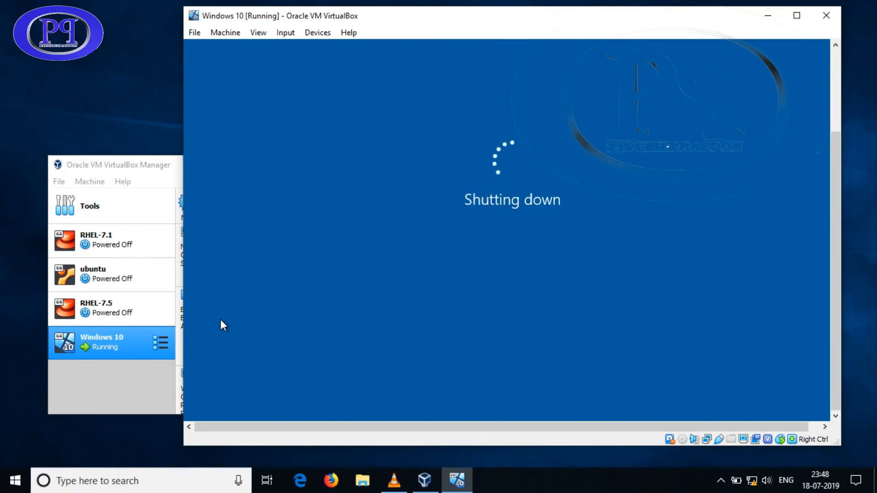
pyautogui.click(123, 165)
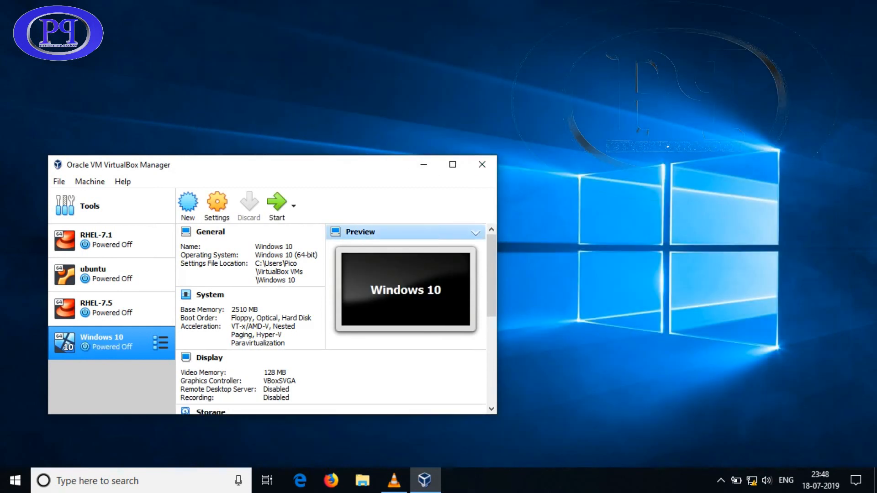
# Reposition VirtualBox Manager, look over the powered-off Windows 10 VM's details, then bring VLC forward
pyautogui.moveTo(292, 164); pyautogui.dragTo(421, 91)
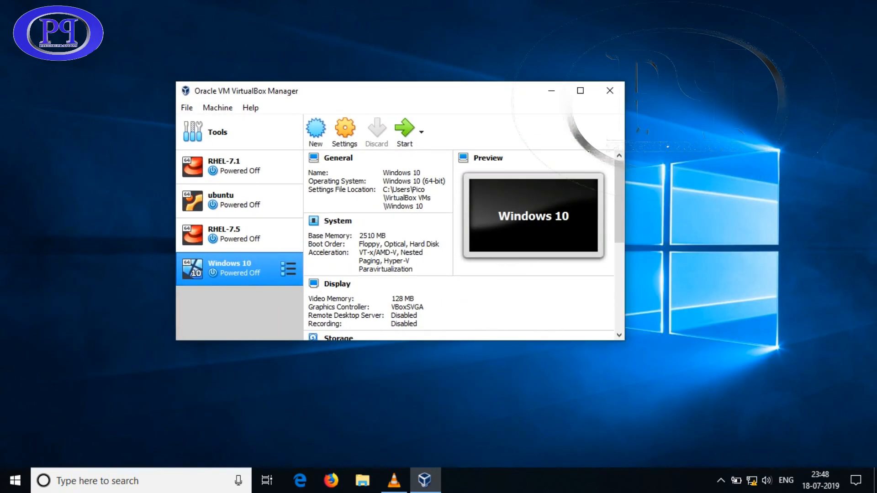
pyautogui.scroll(-5, 457, 286)
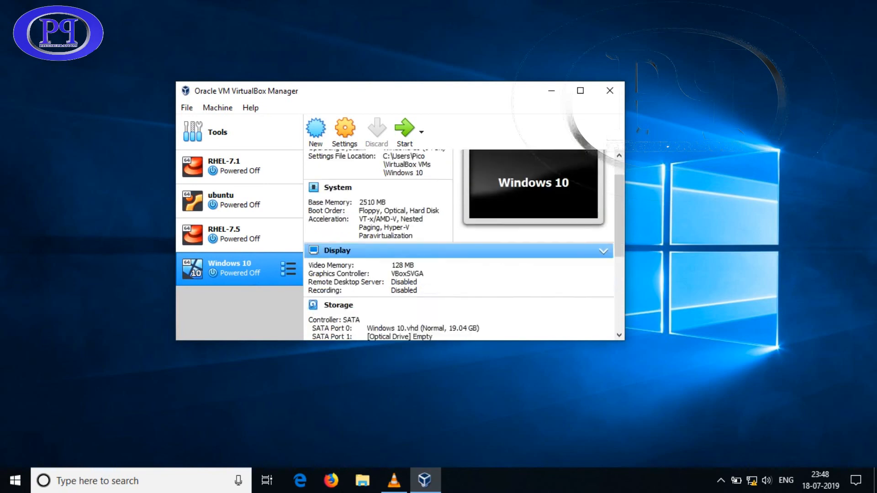
pyautogui.scroll(5, 457, 286)
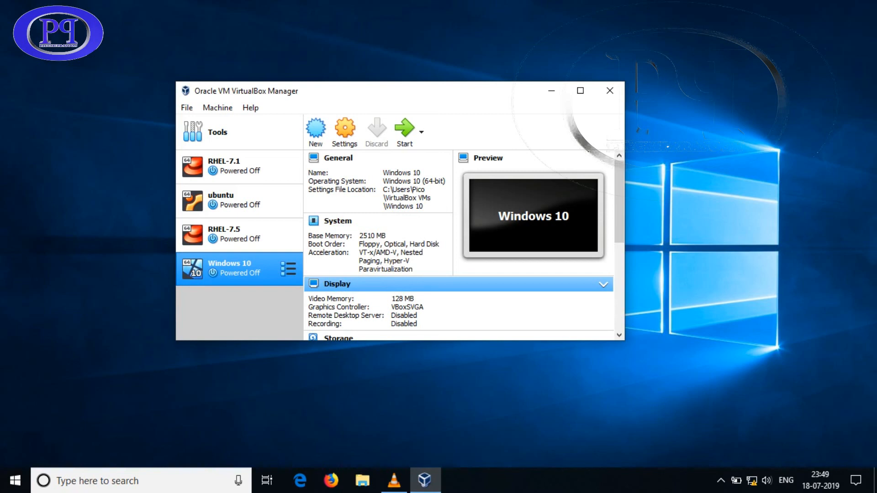
pyautogui.click(394, 479)
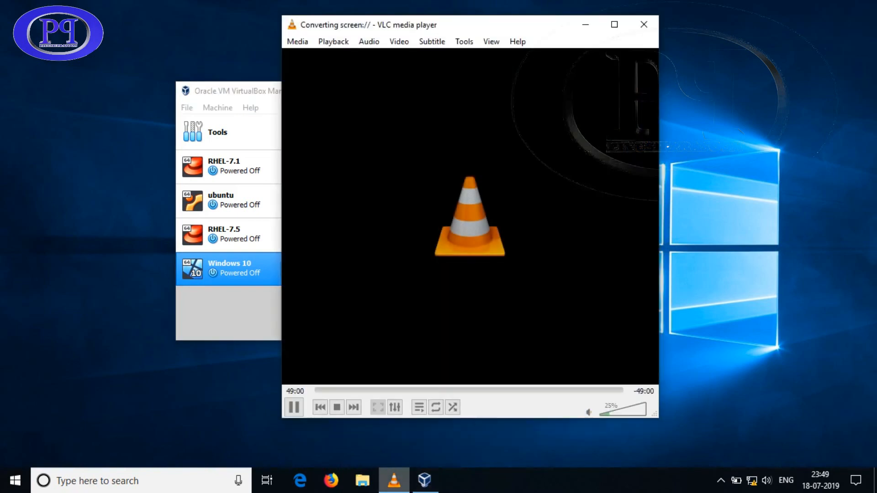